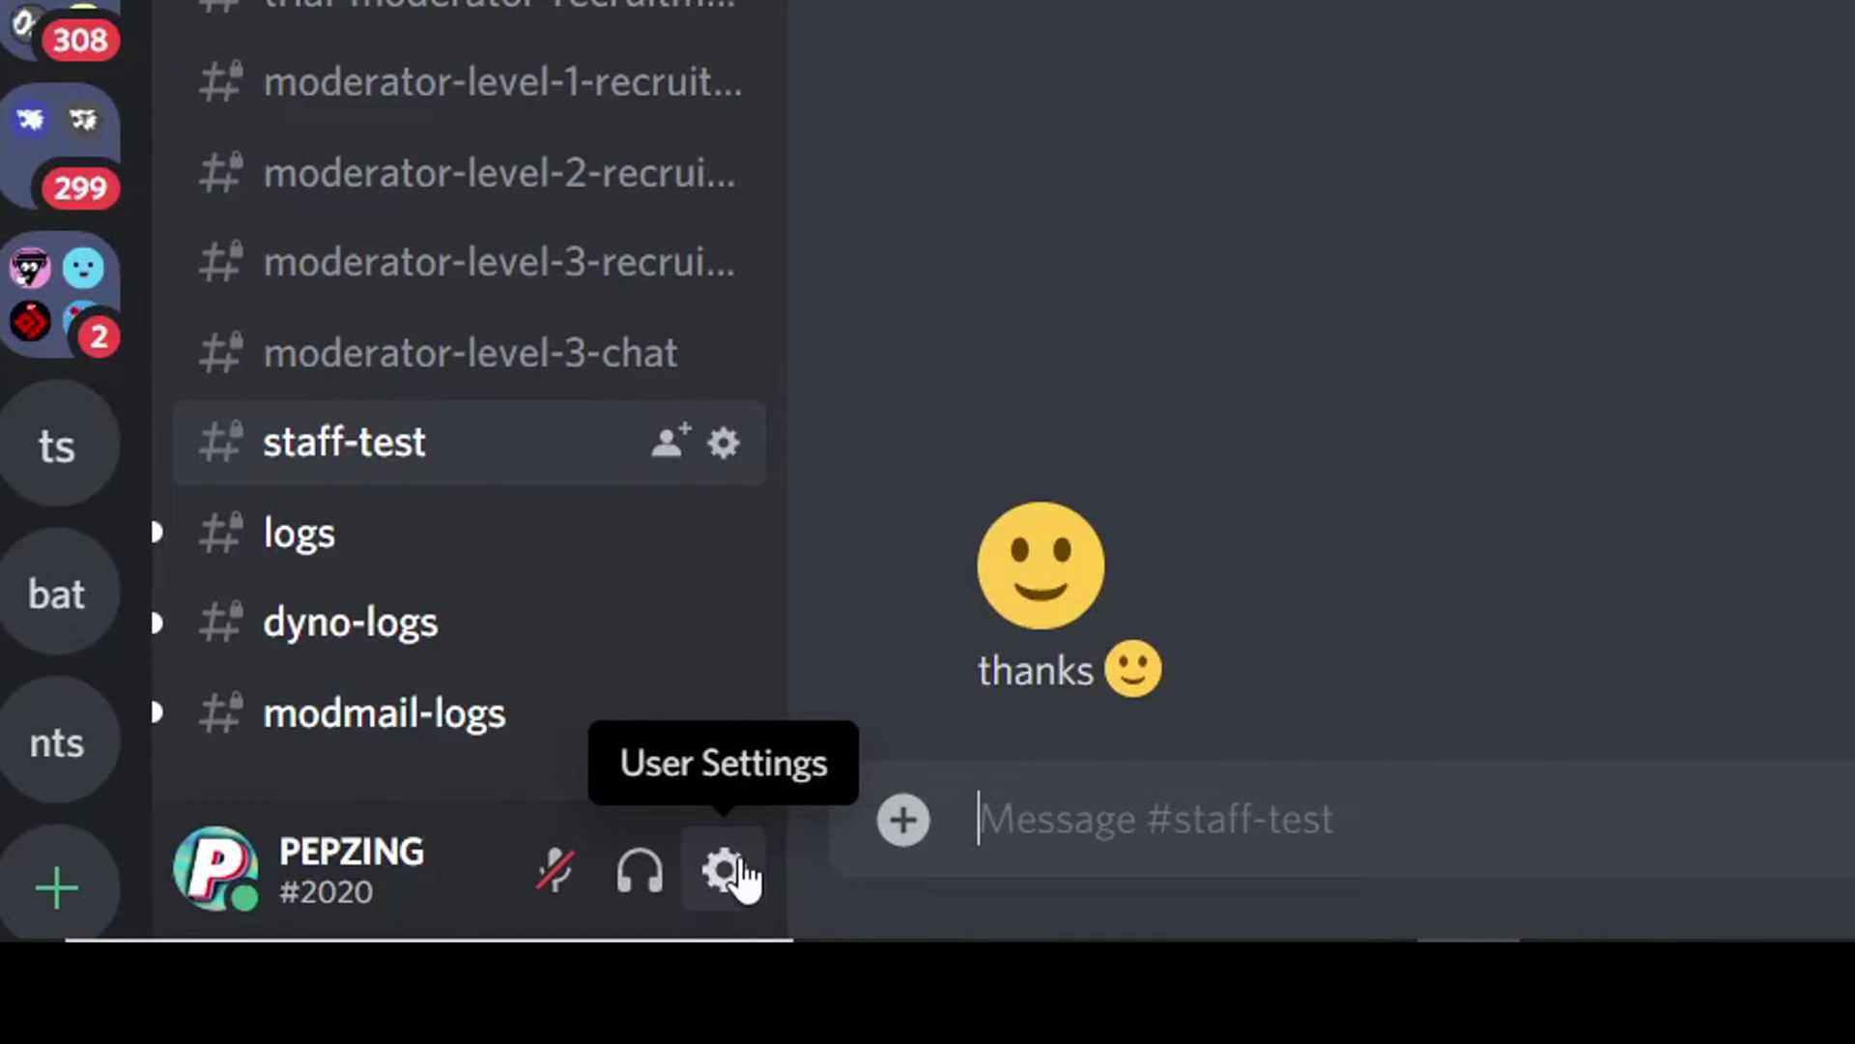
Step: Turn off 'Automatically convert emoticons' in the Text & Images settings
click(725, 870)
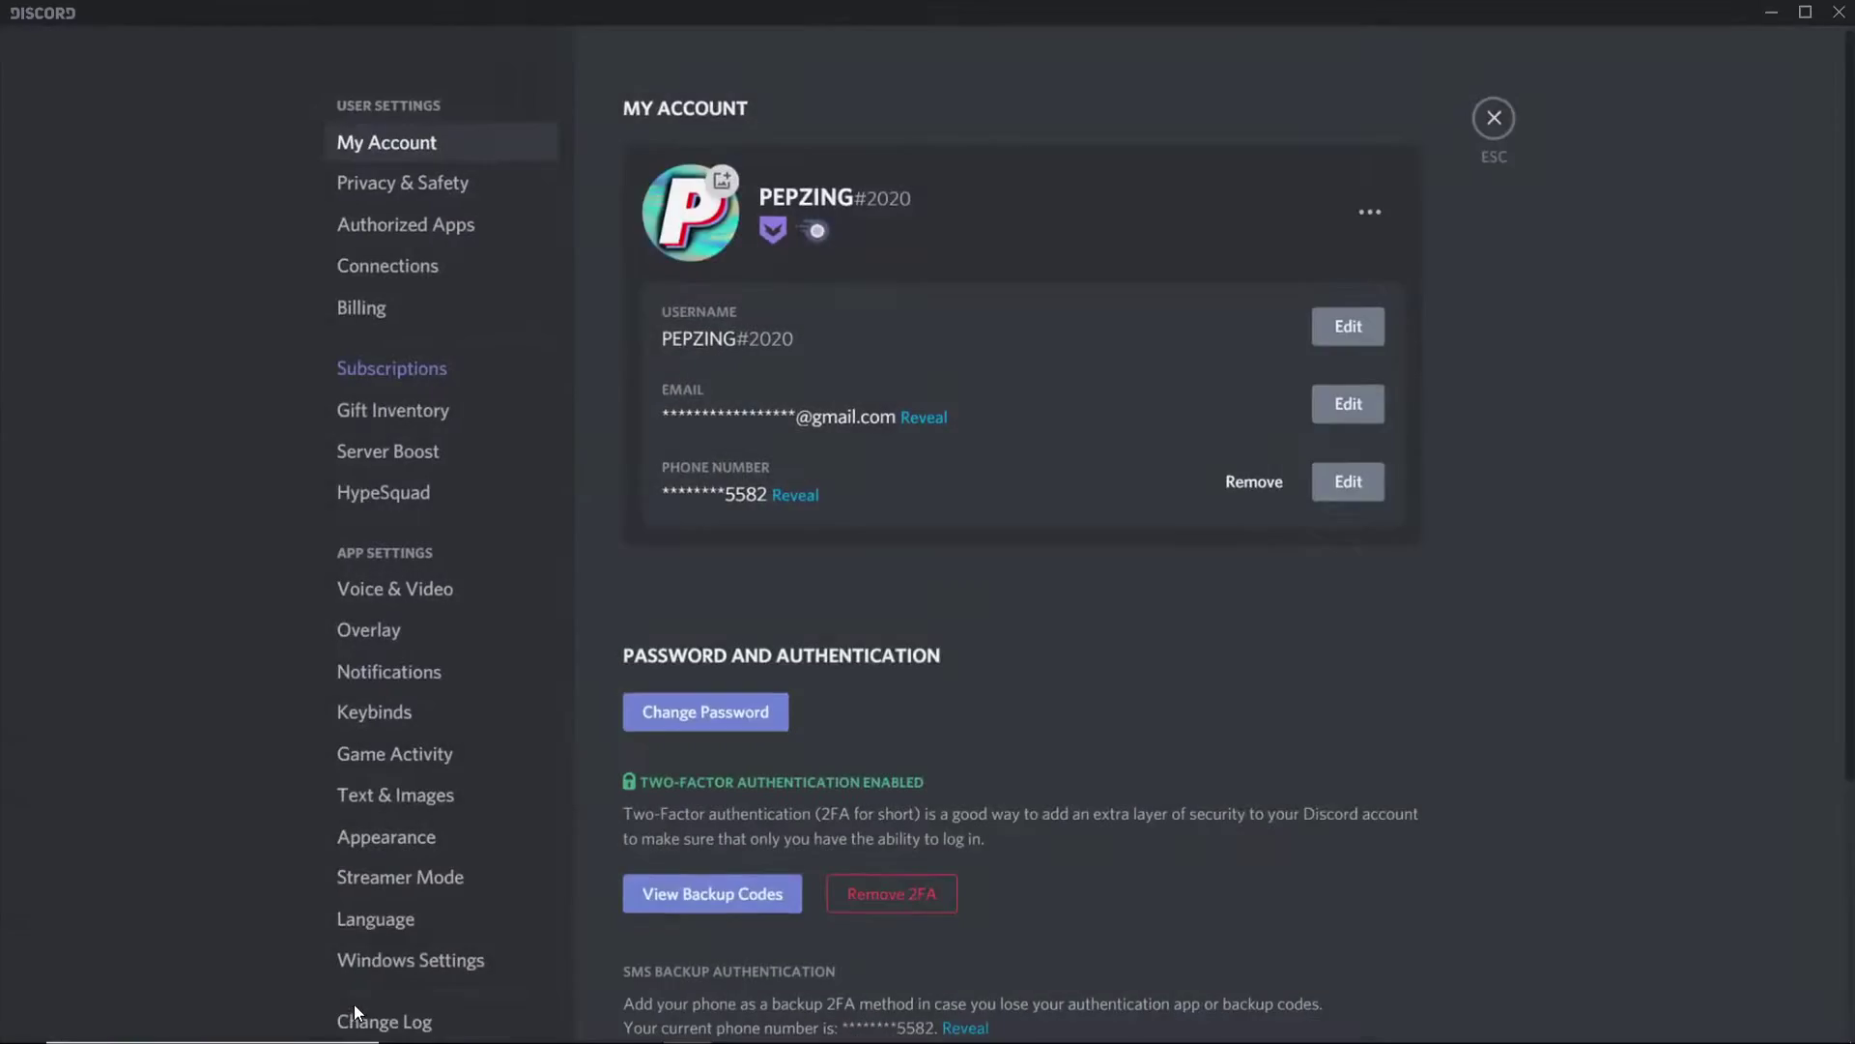
scroll(435, 290, down, 2)
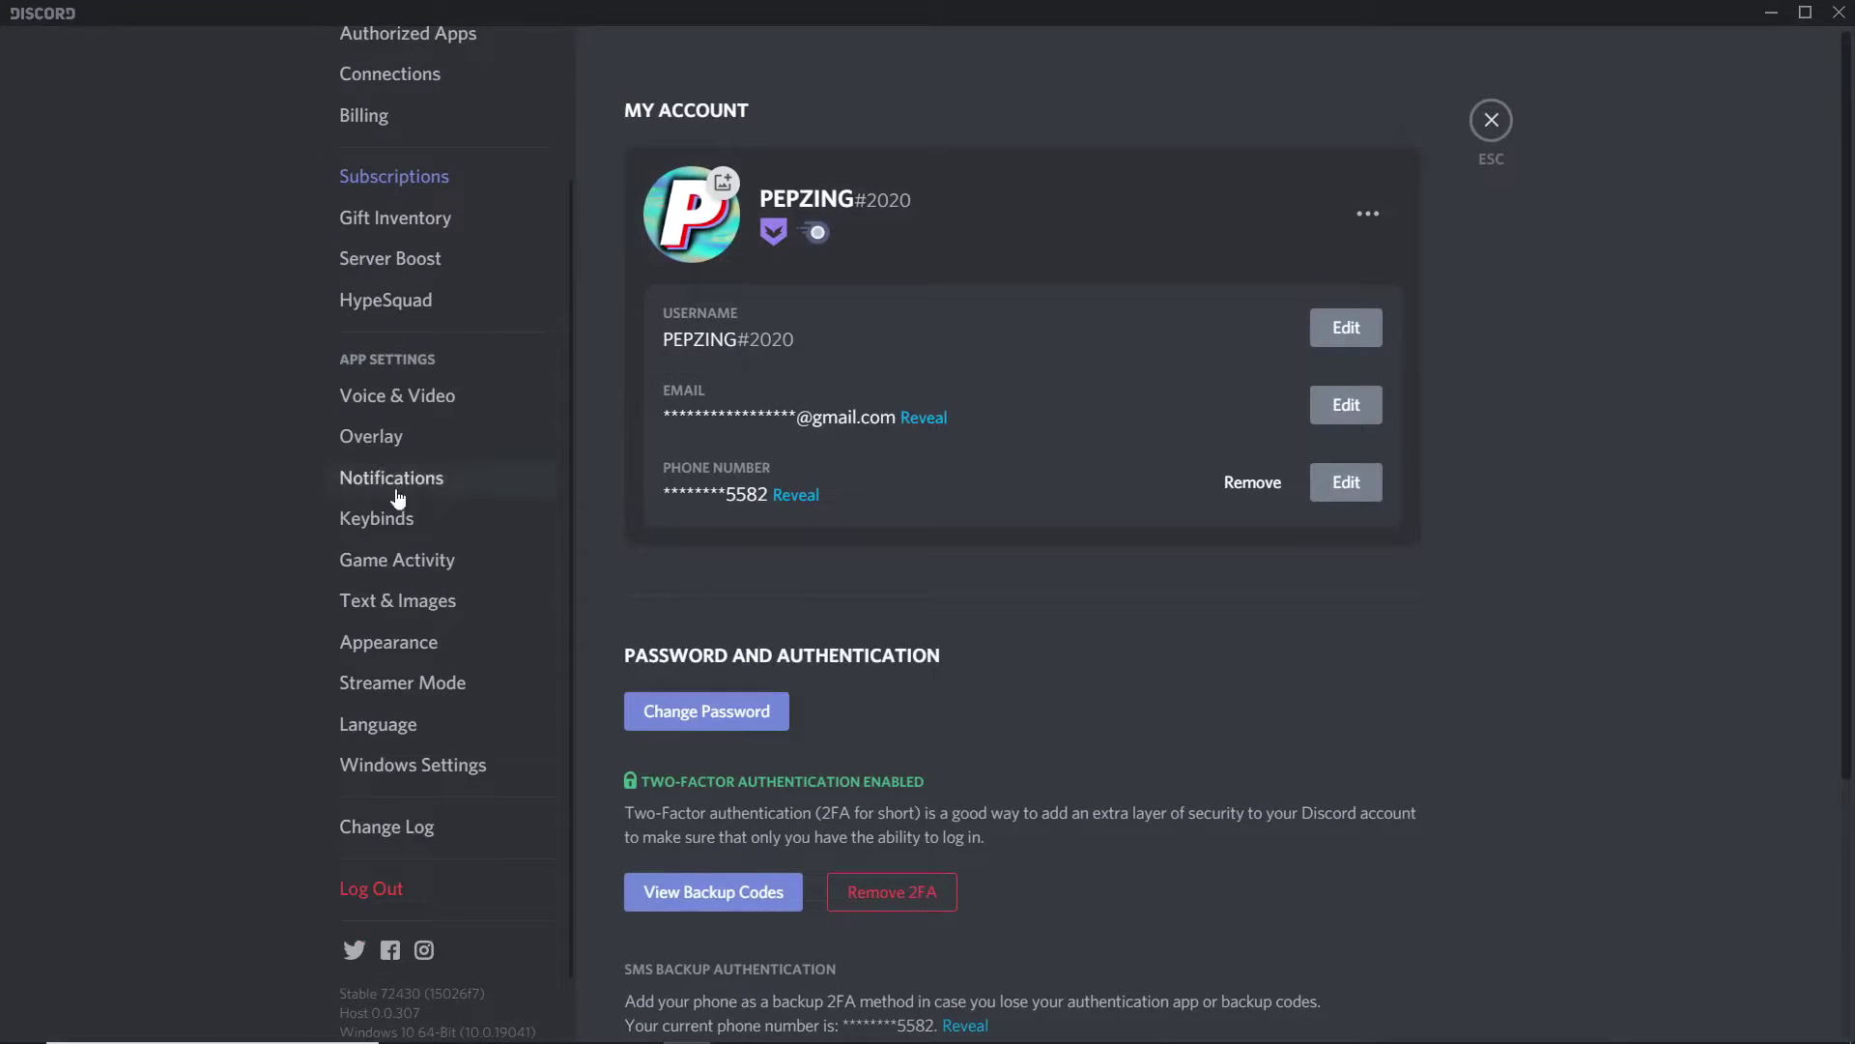
click(420, 606)
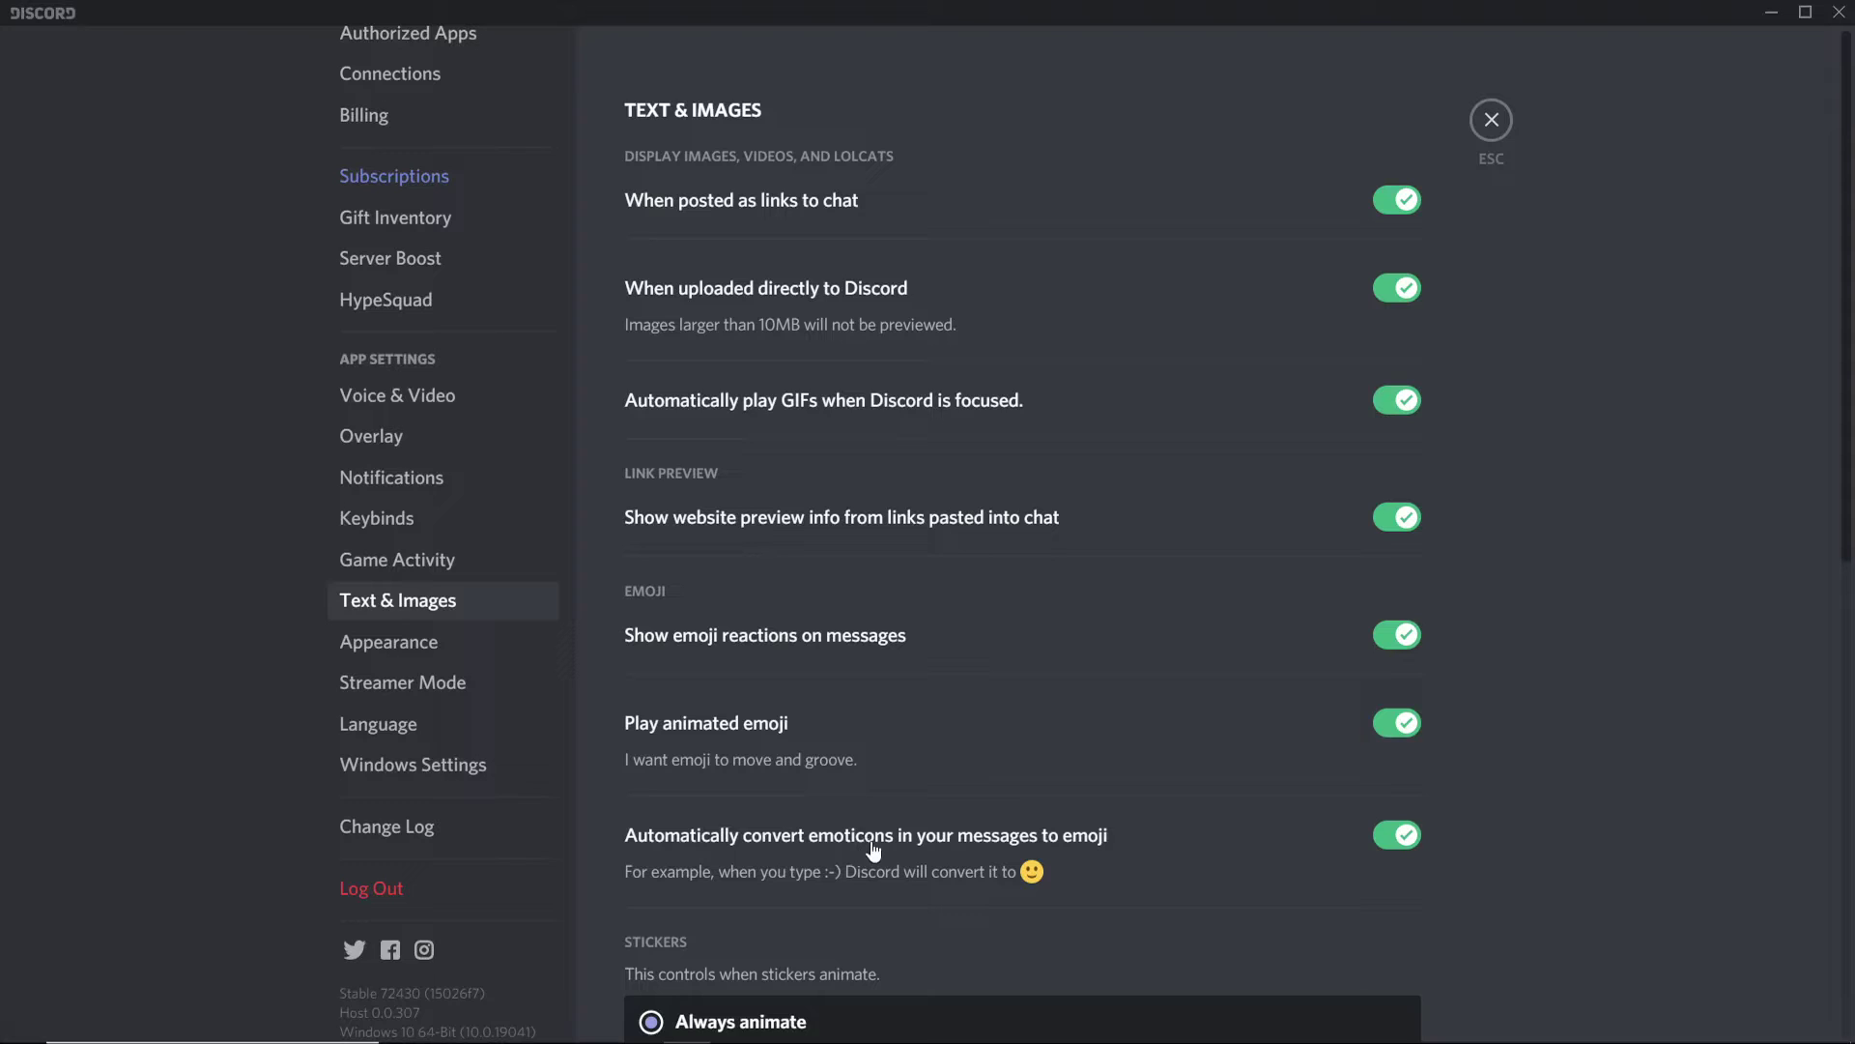
click(1298, 846)
Step: Back in #staff-test, send a ':)' message that stays as plain text
key(Escape)
text(:))
key(Return)
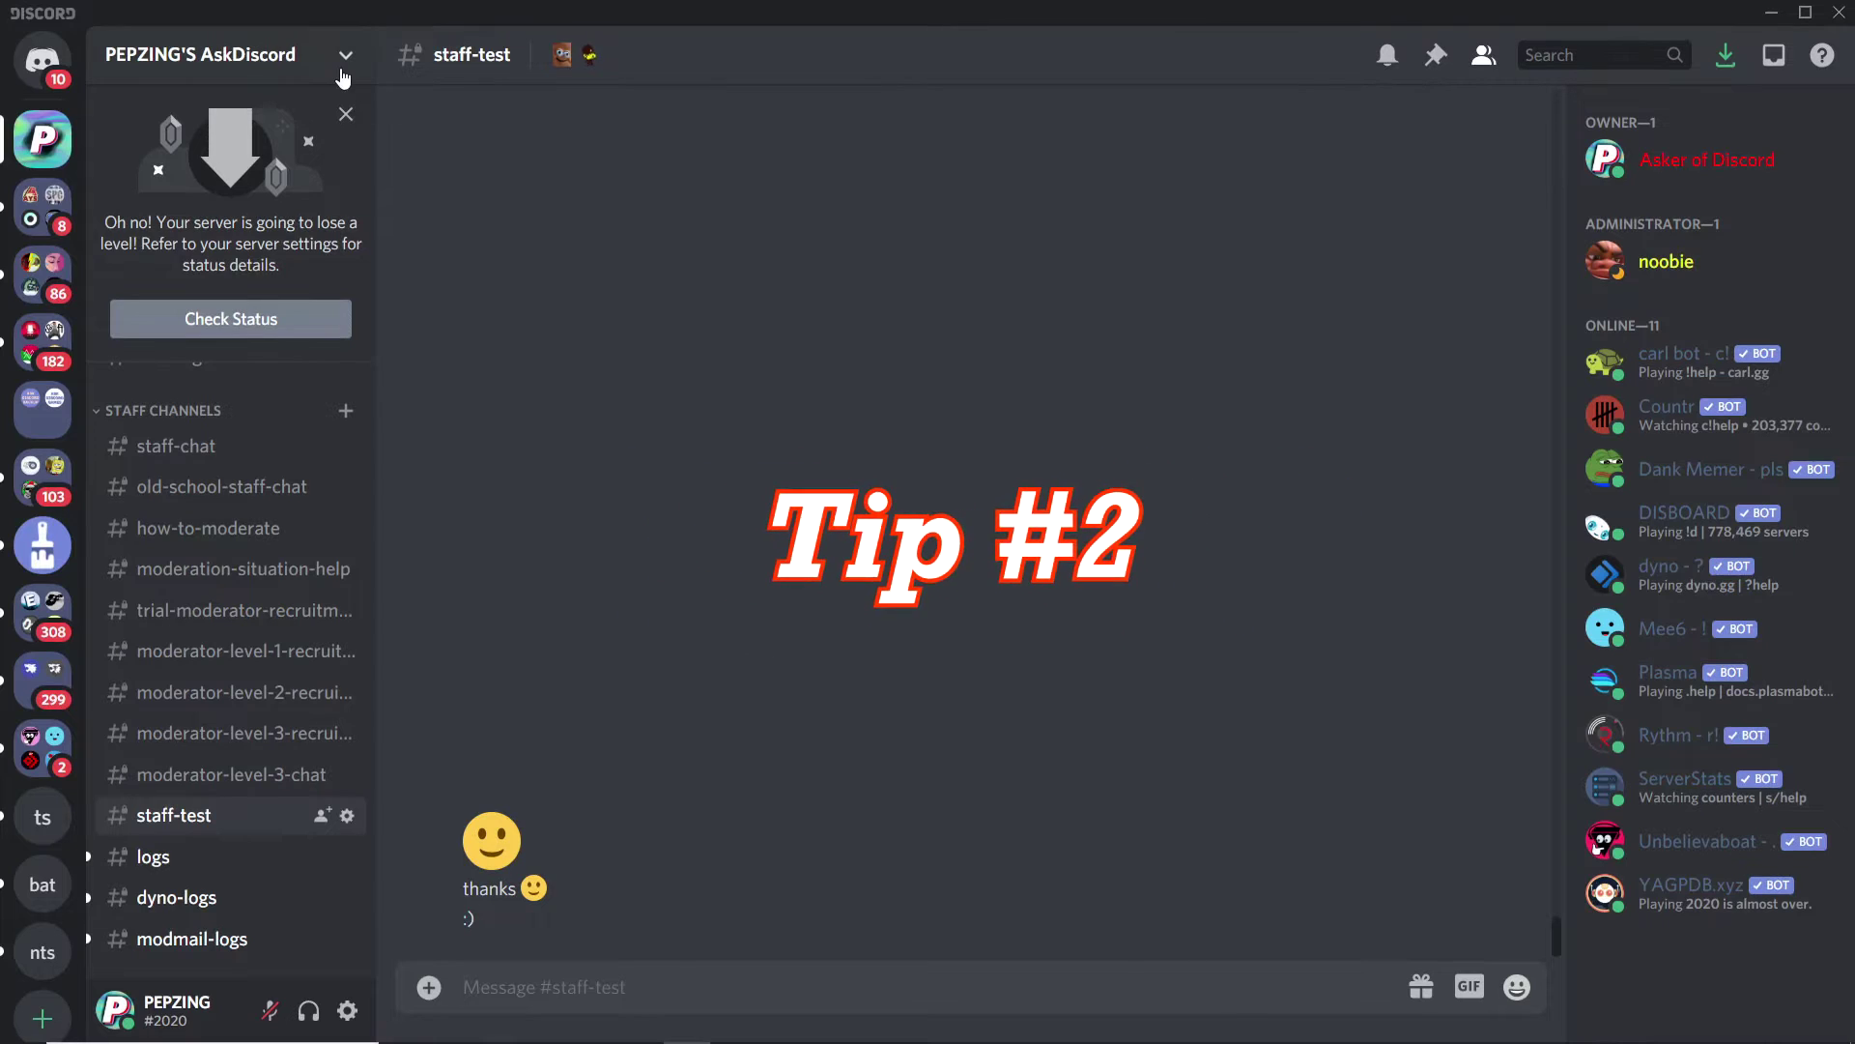
Step: Bring up the Keyboard Combos list with Ctrl+/, review it, then close it
key(ctrl+slash)
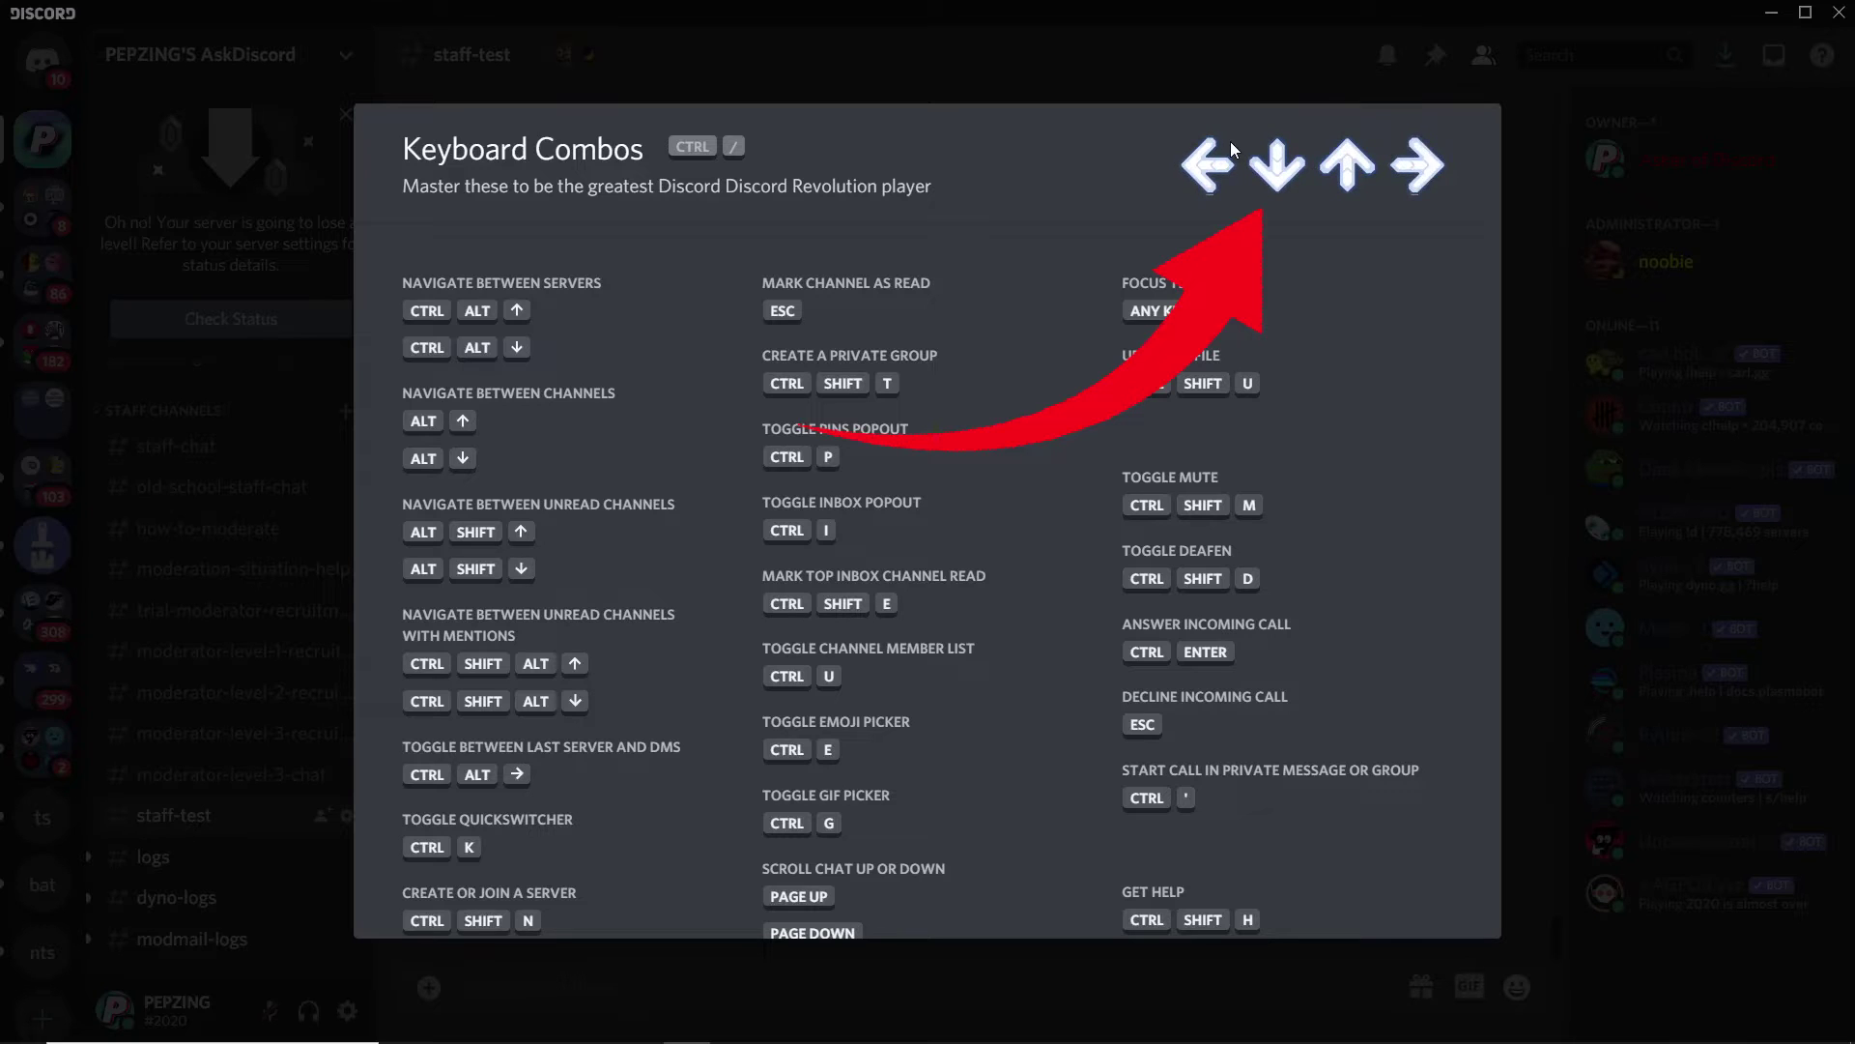
key(Escape)
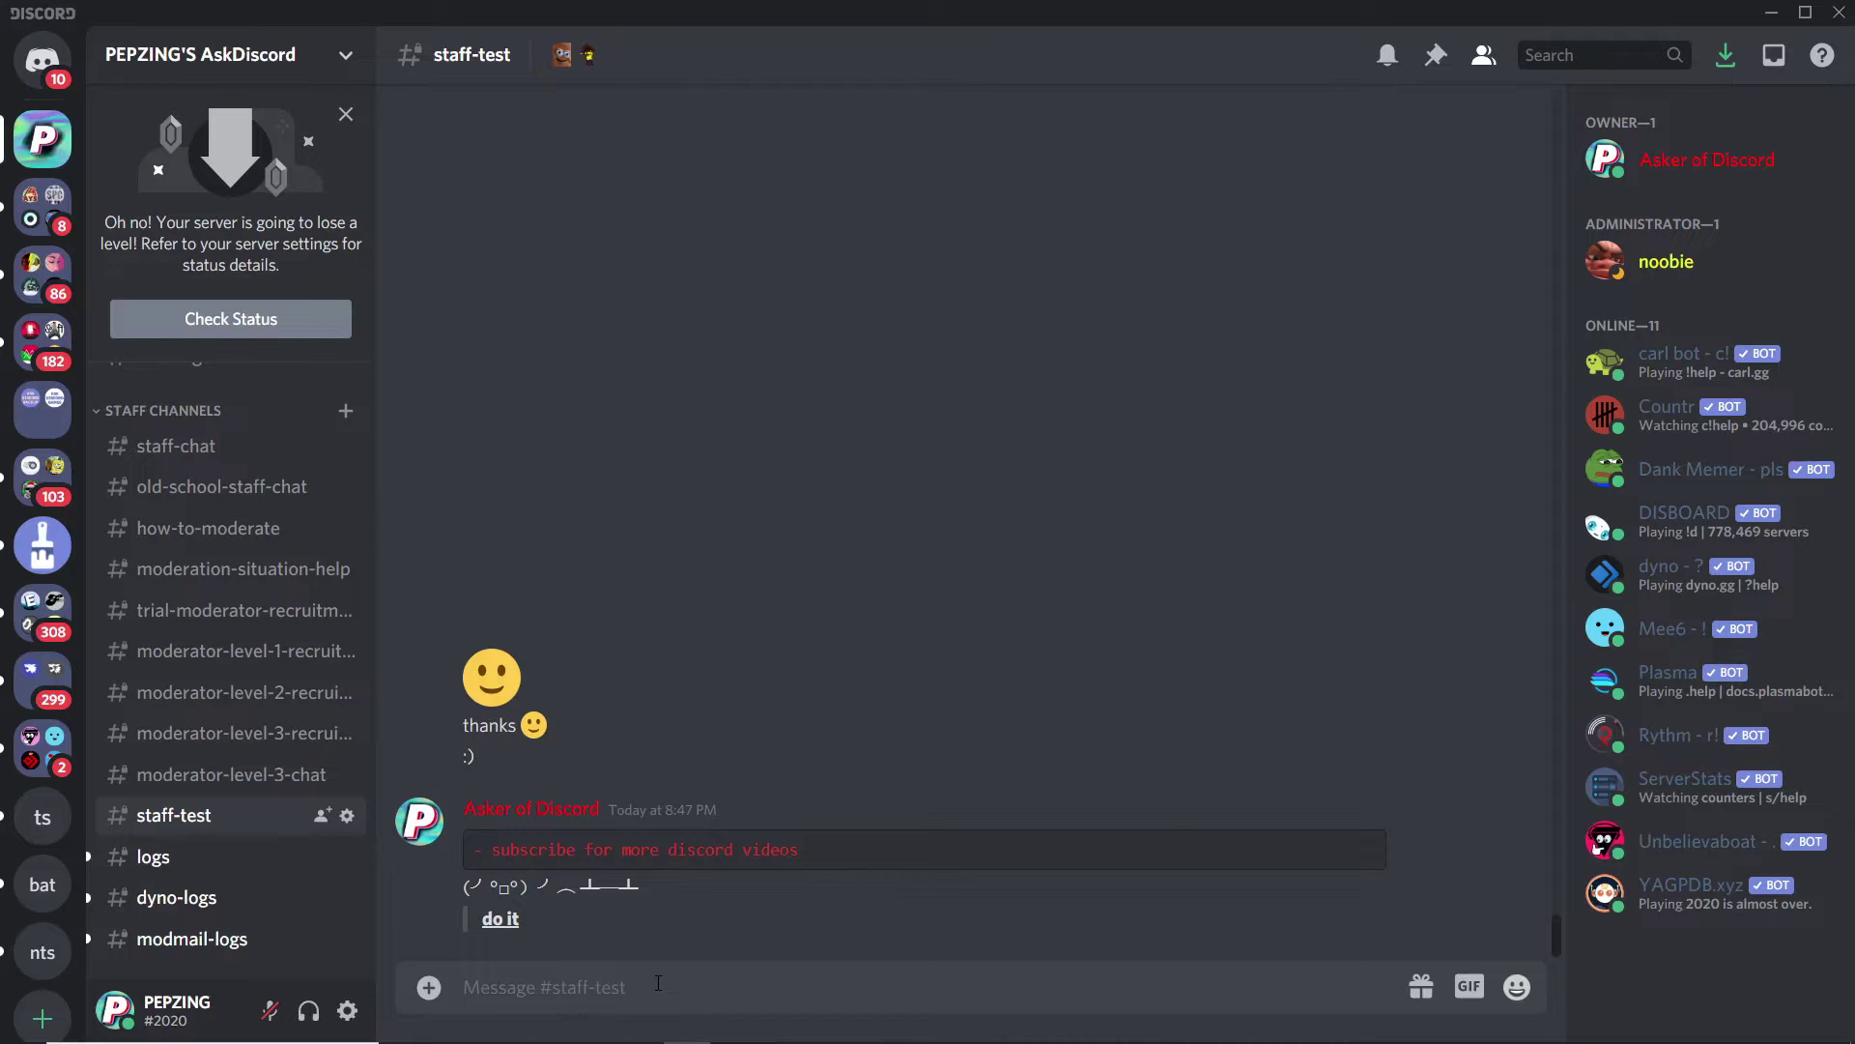
Step: Post a second table-flip message in #staff-test using the /tableflip command
text(/)
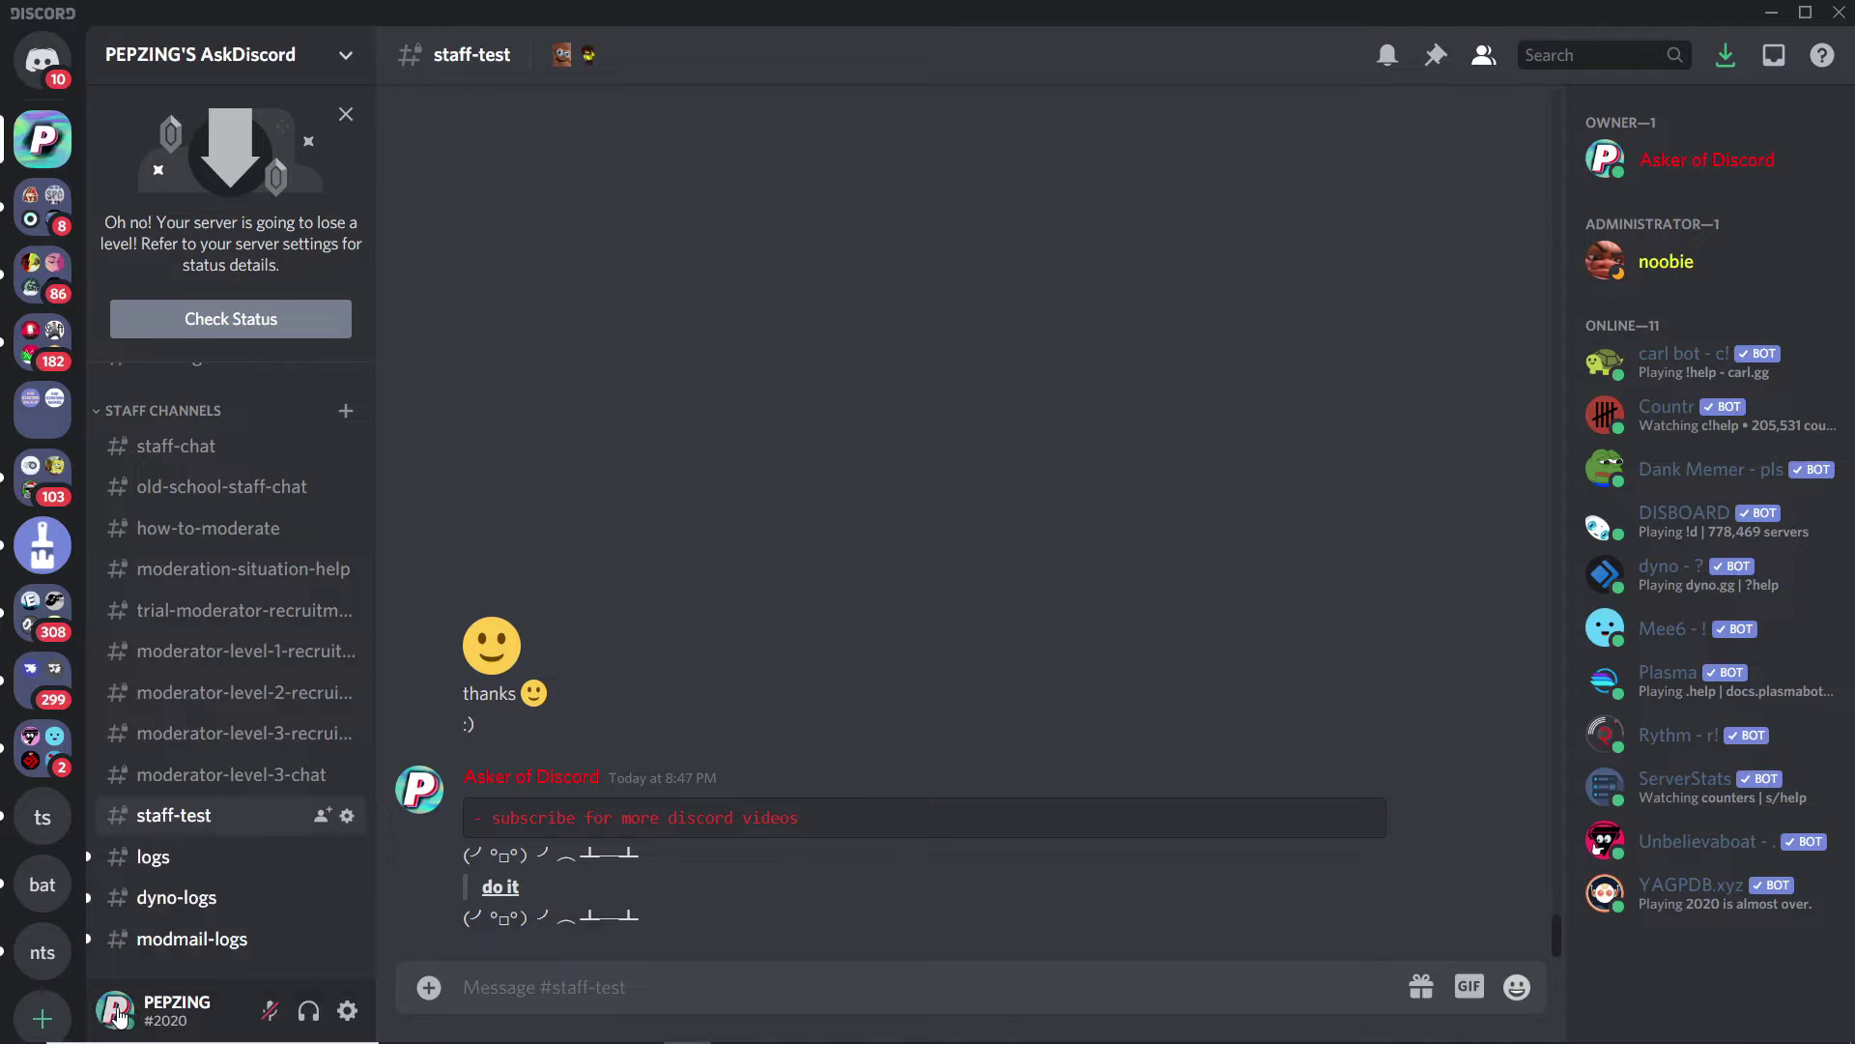
Step: Save the custom status 'SDFHDAHAH' with Clear After set to Don't clear
click(116, 1011)
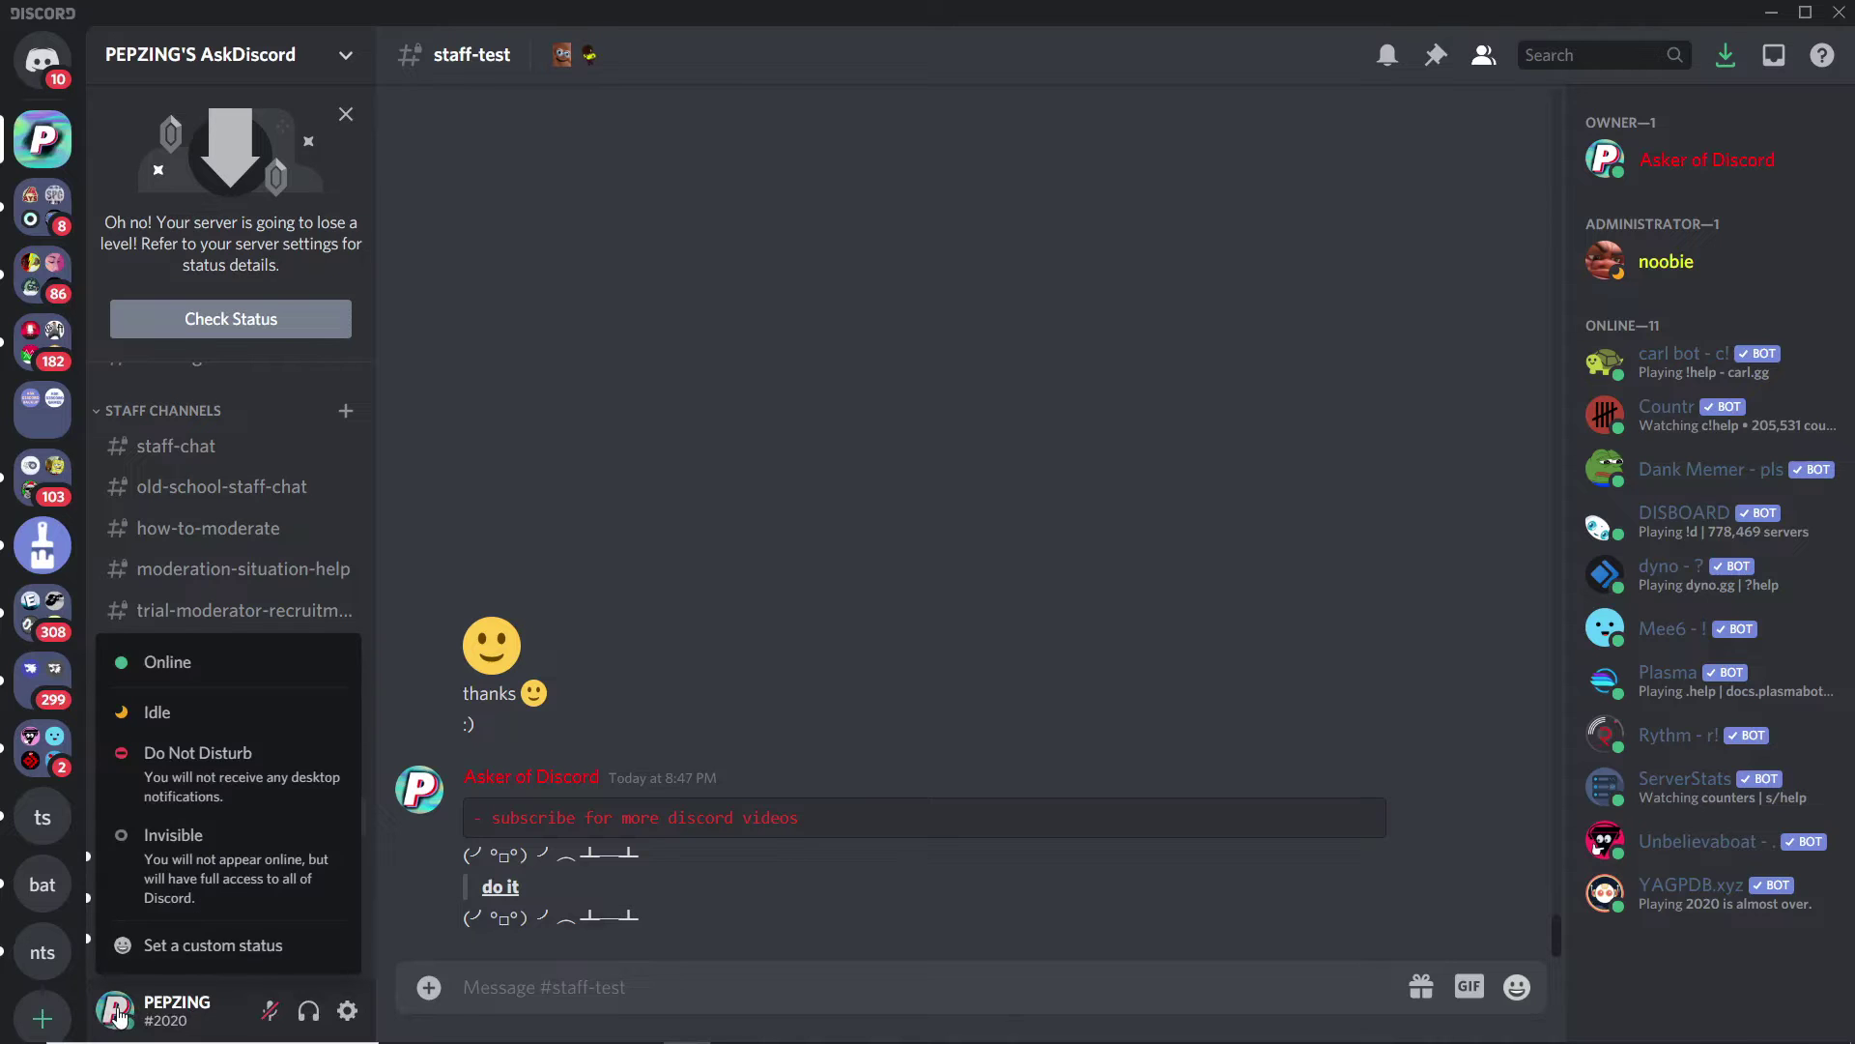
click(183, 945)
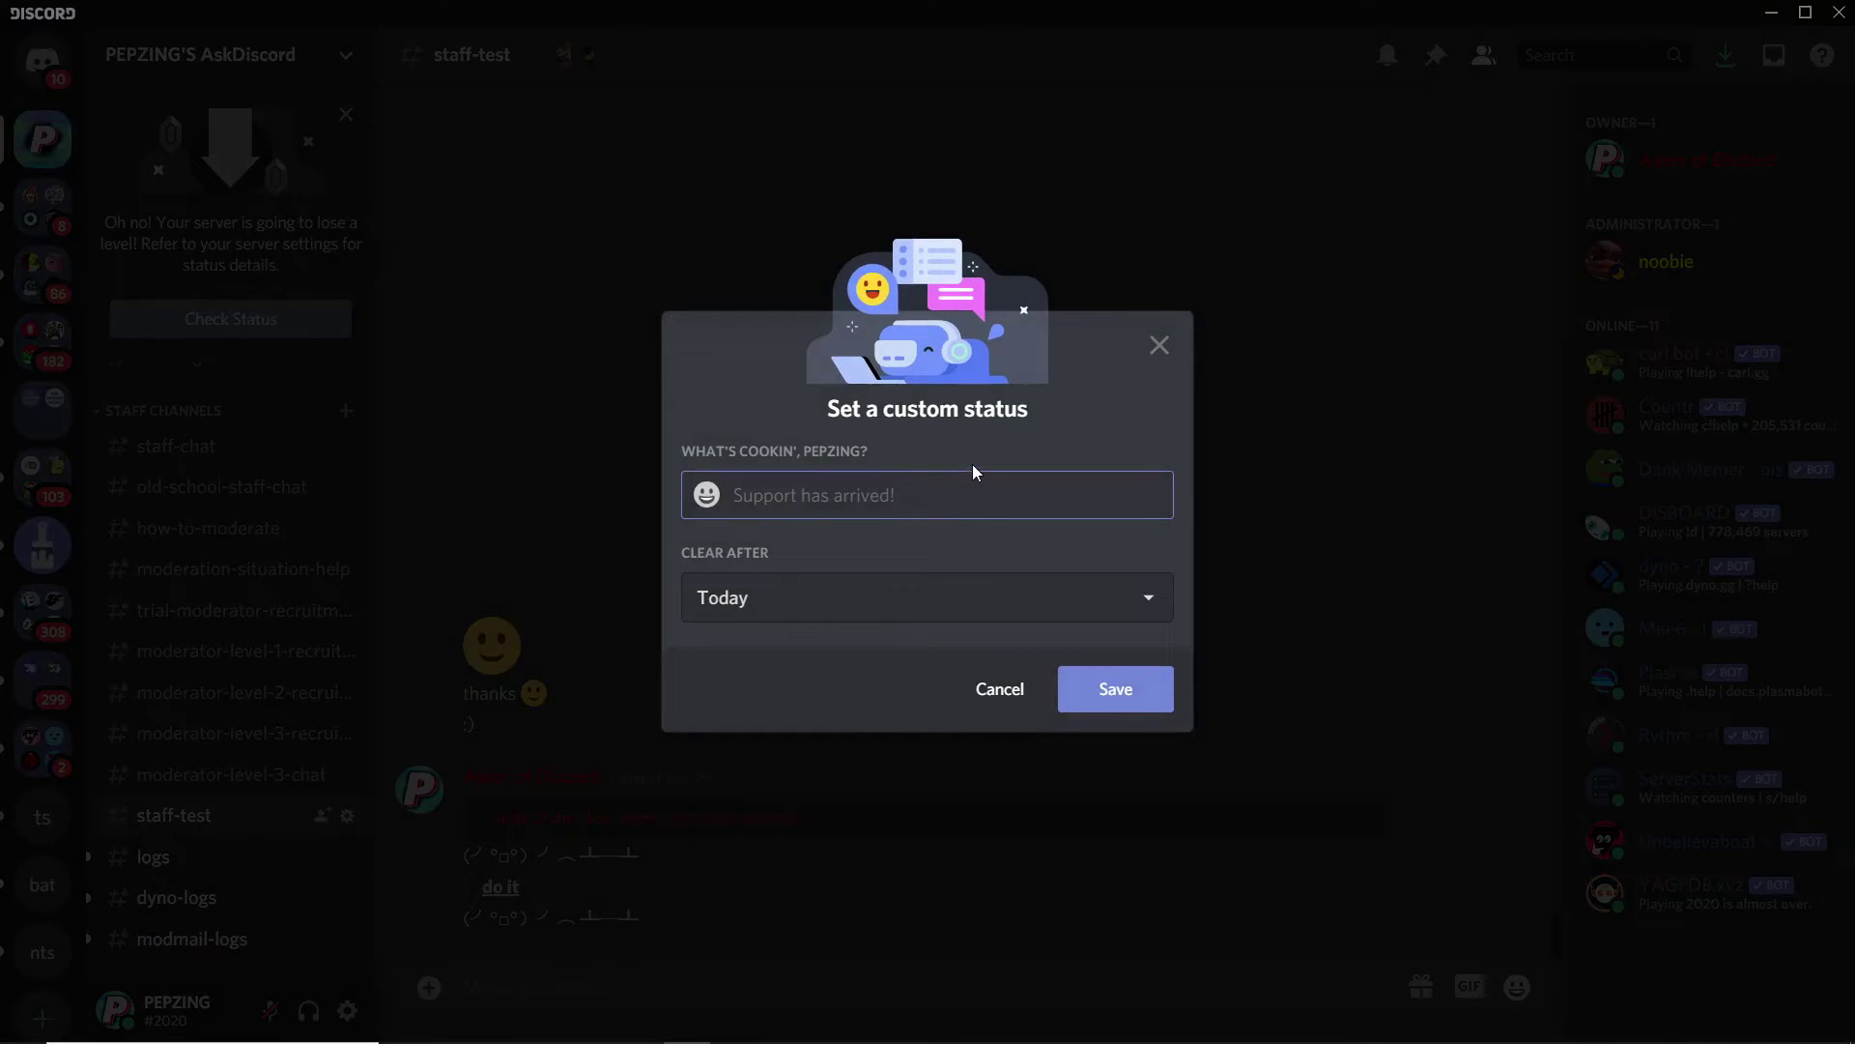
text(SDFHDAHAH)
click(915, 598)
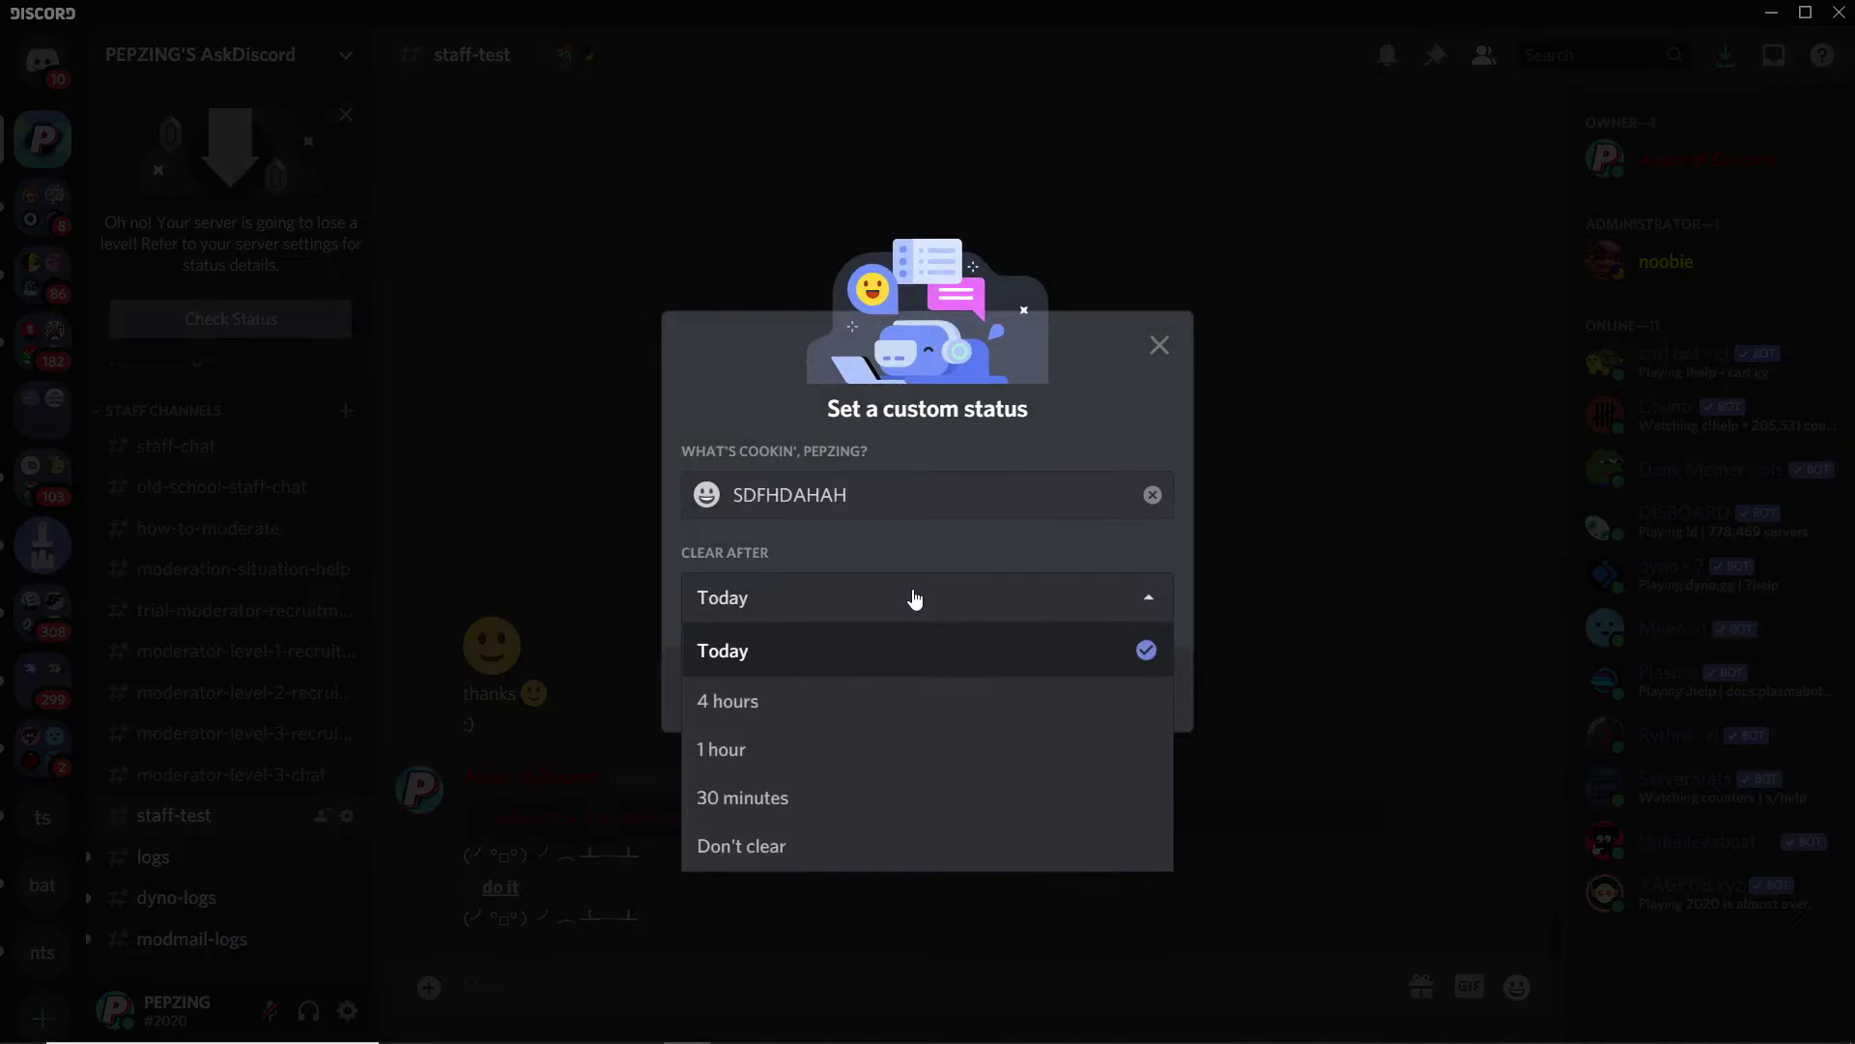
click(768, 848)
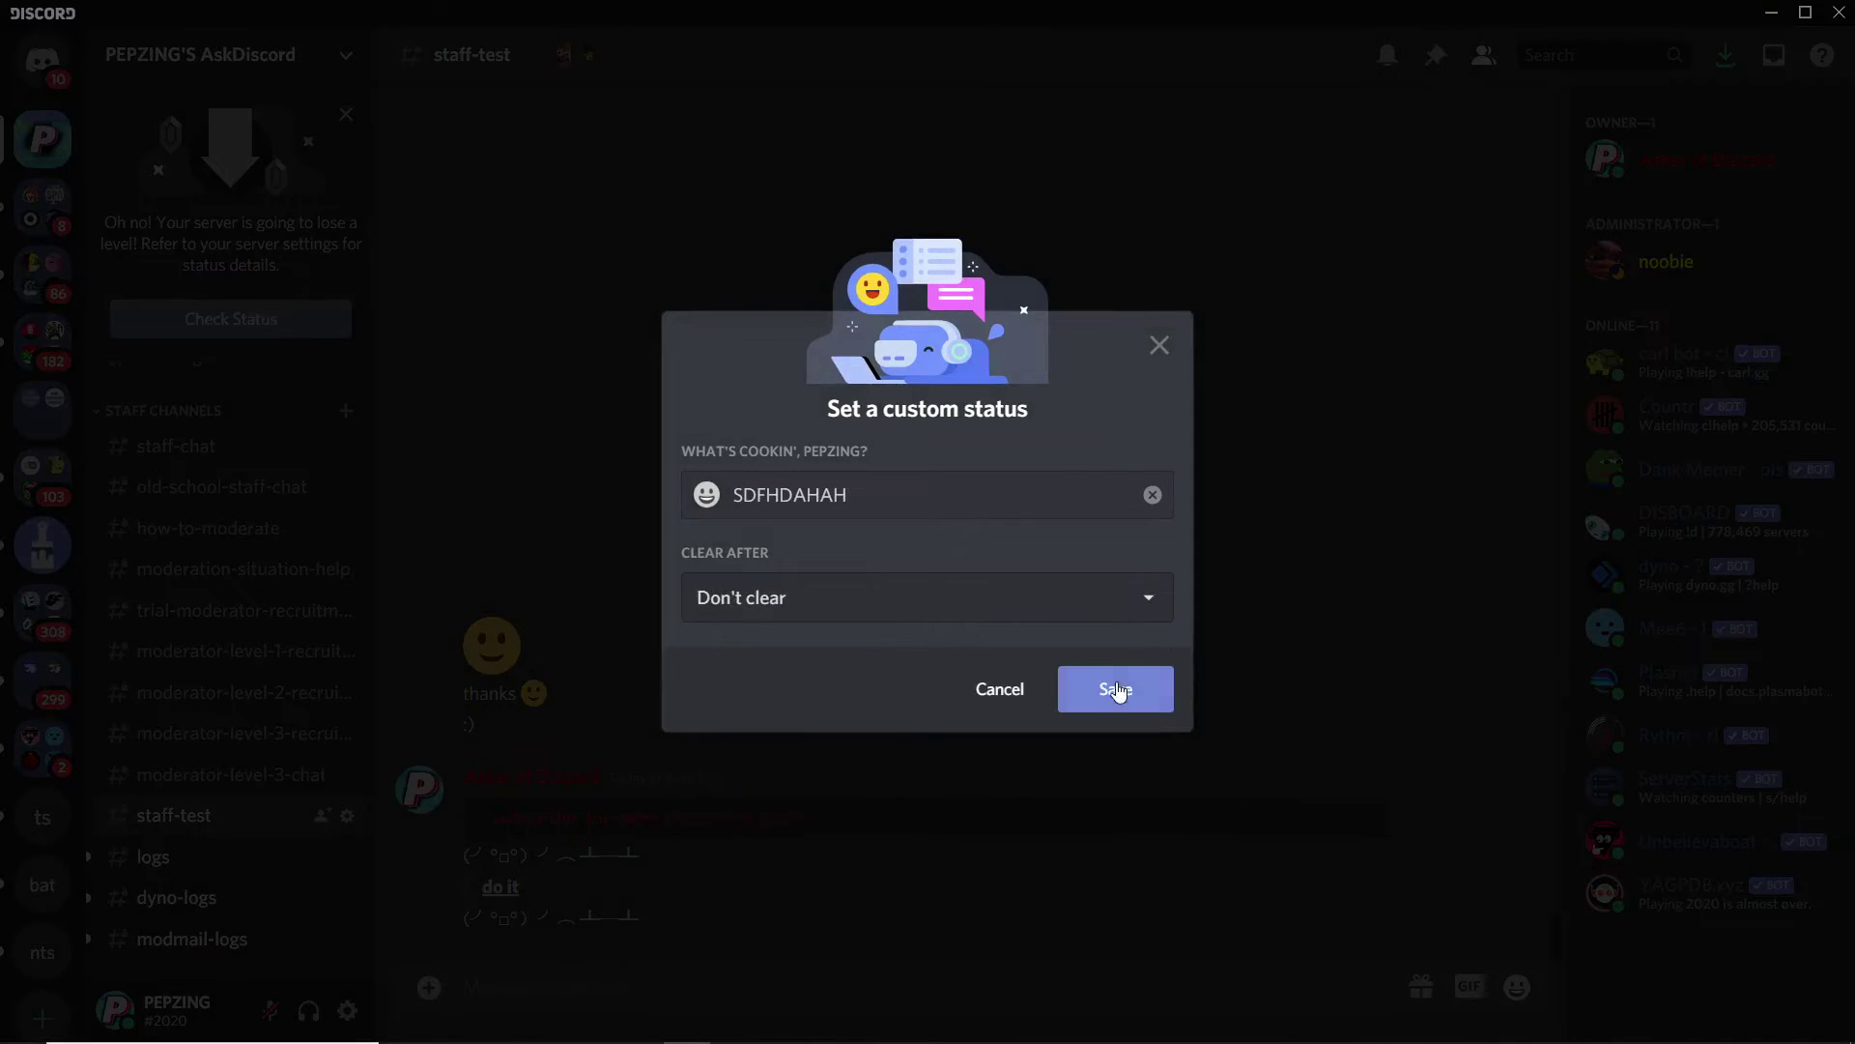
click(1117, 690)
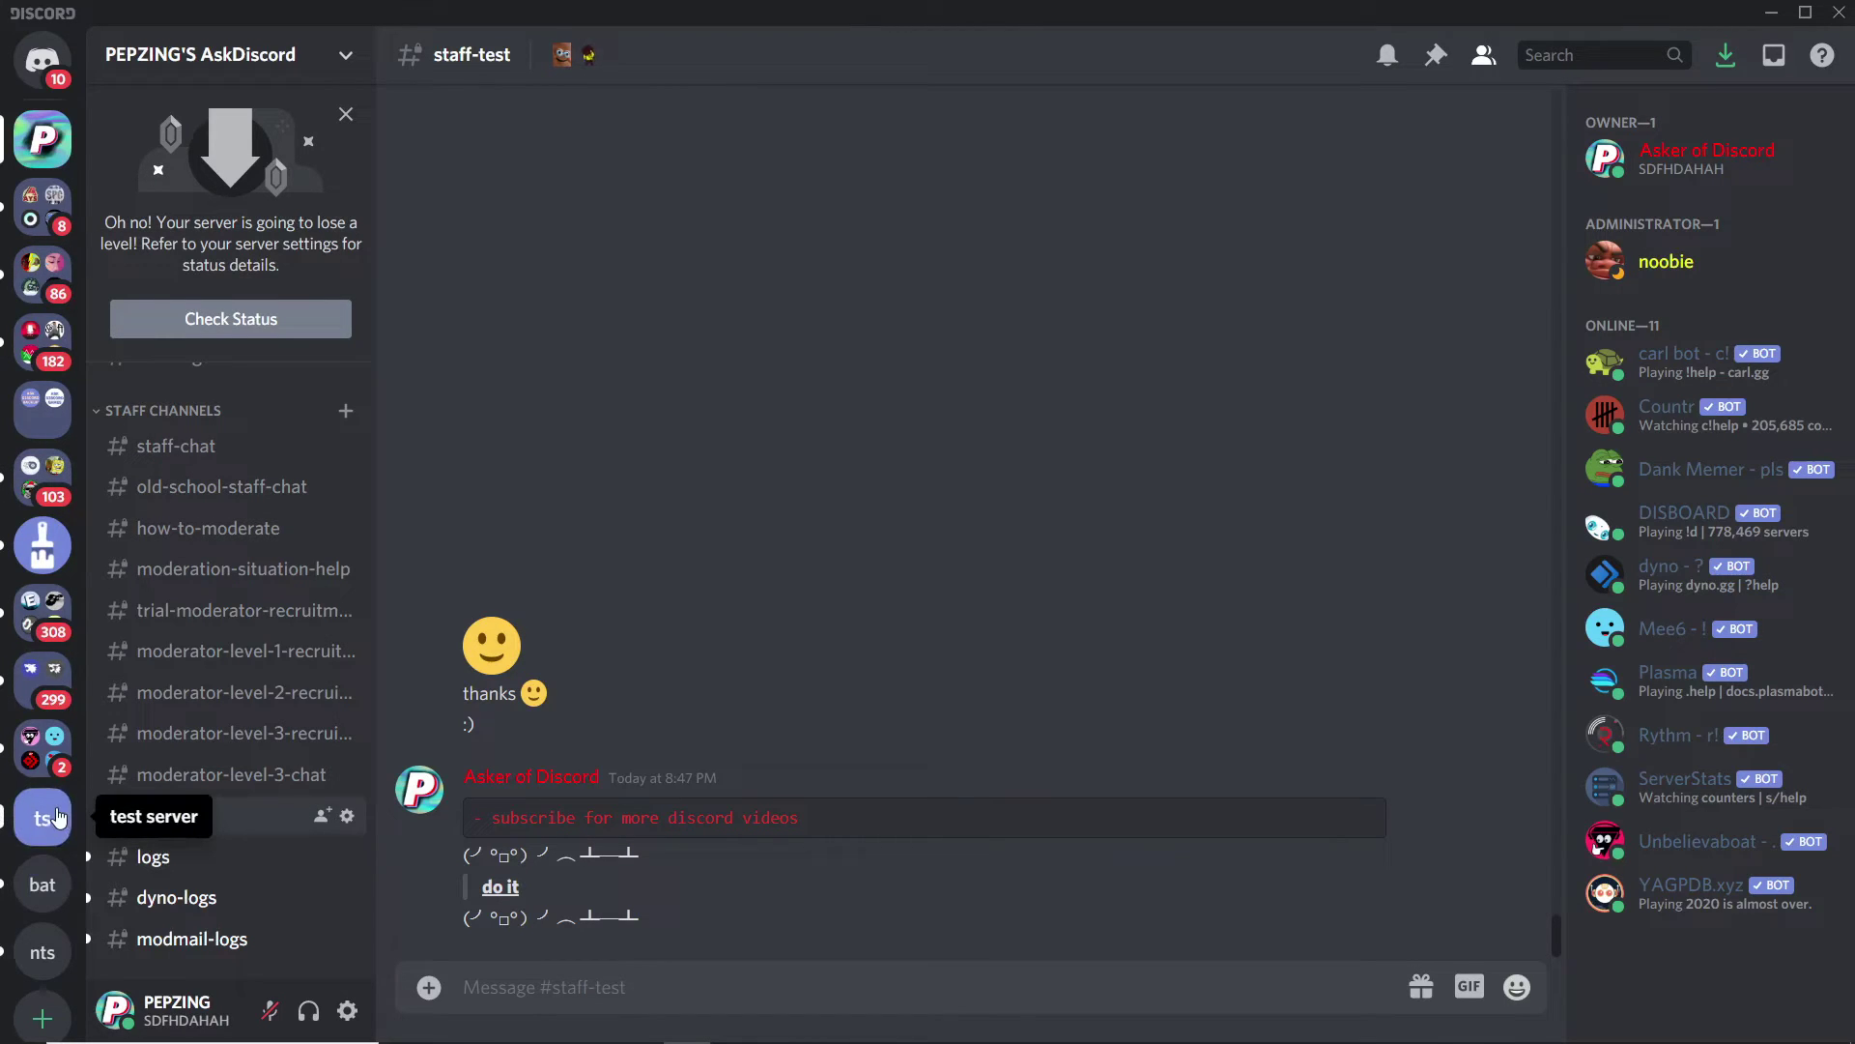
drag(45, 817, 47, 884)
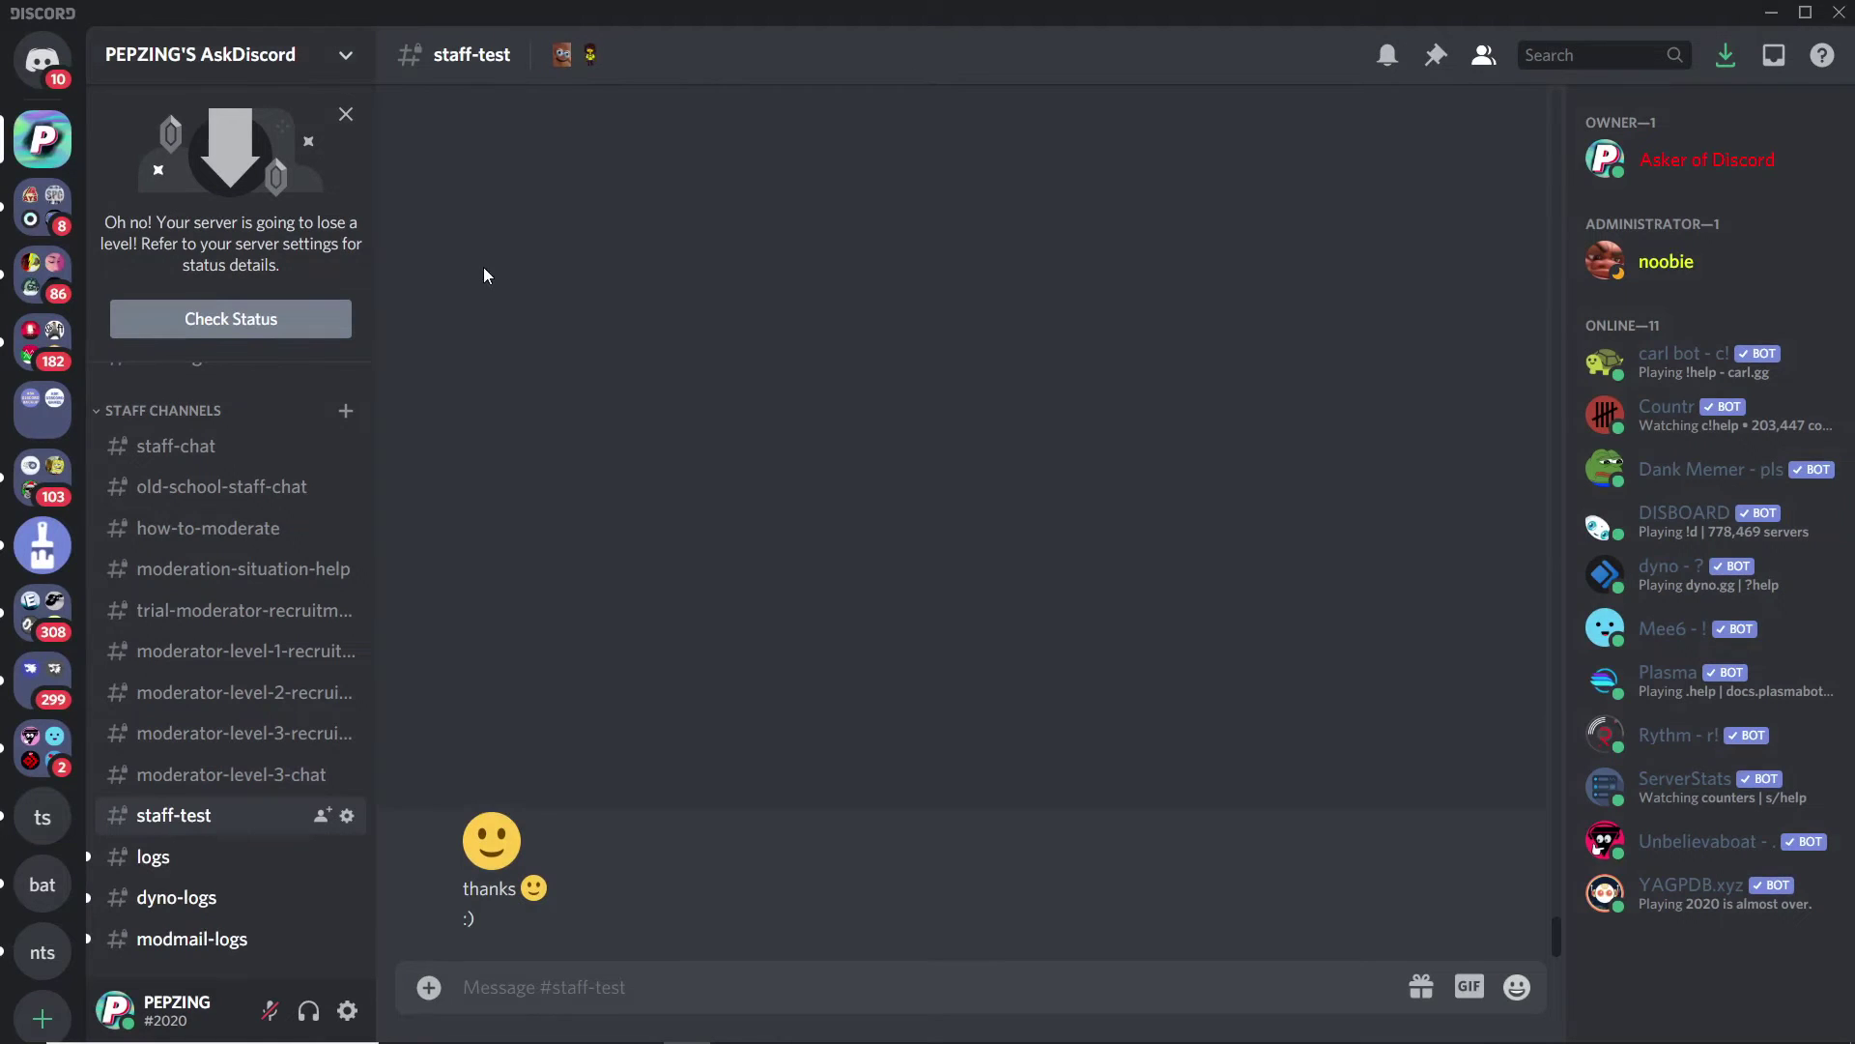
Step: From Server Settings > Roles, view the server as the 'before 10k gang' role
click(344, 55)
click(257, 210)
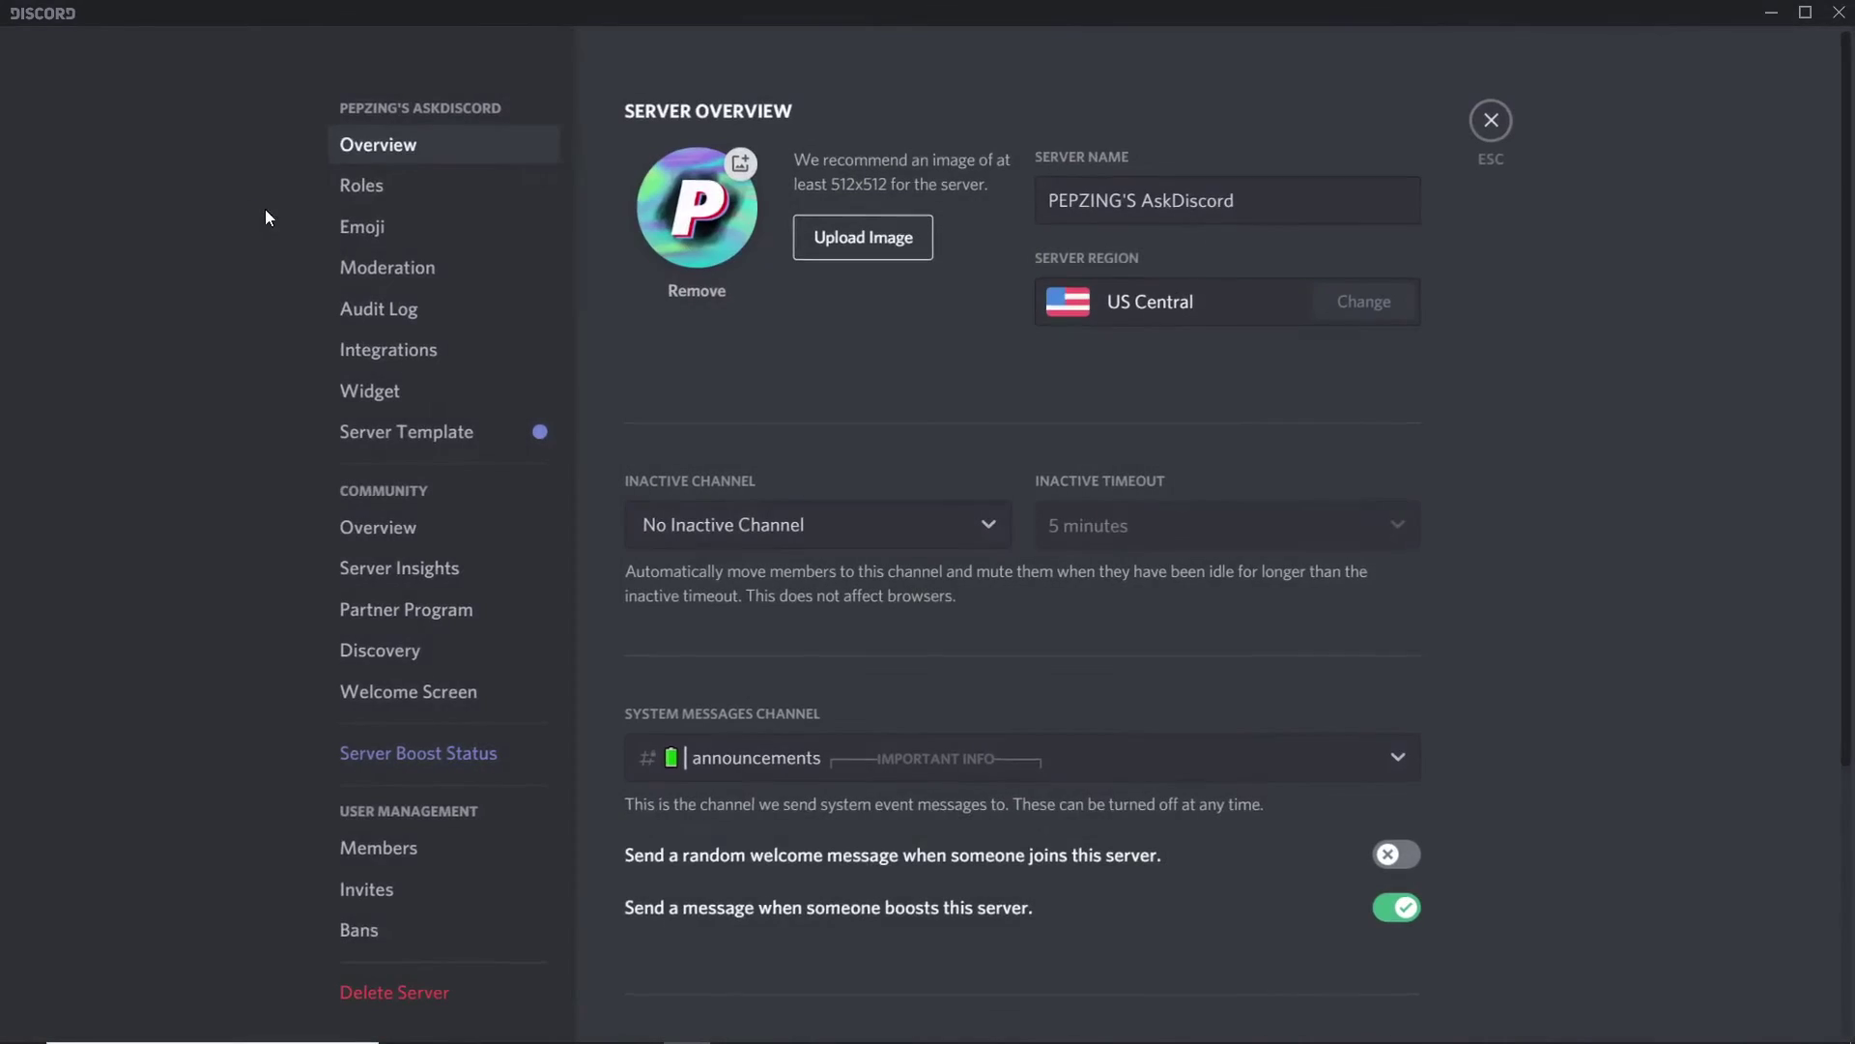
click(385, 194)
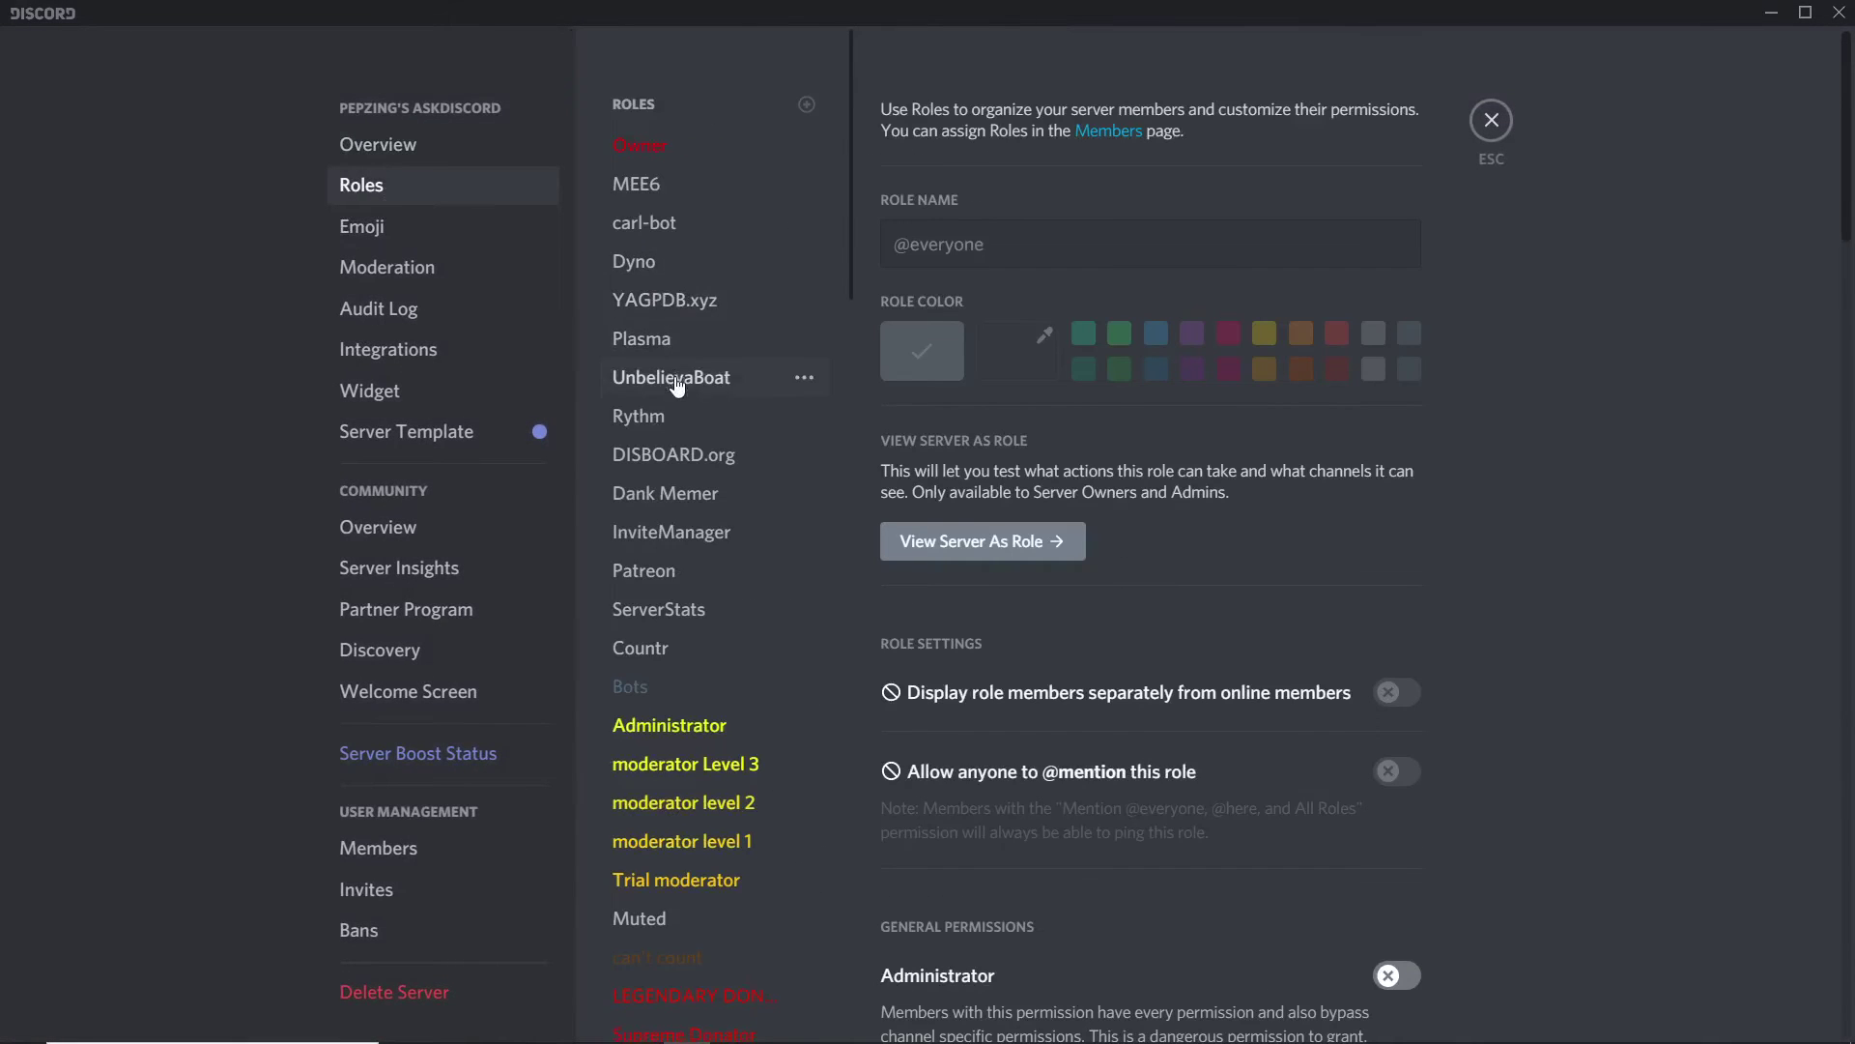
scroll(725, 464, down, 10)
scroll(725, 463, down, 4)
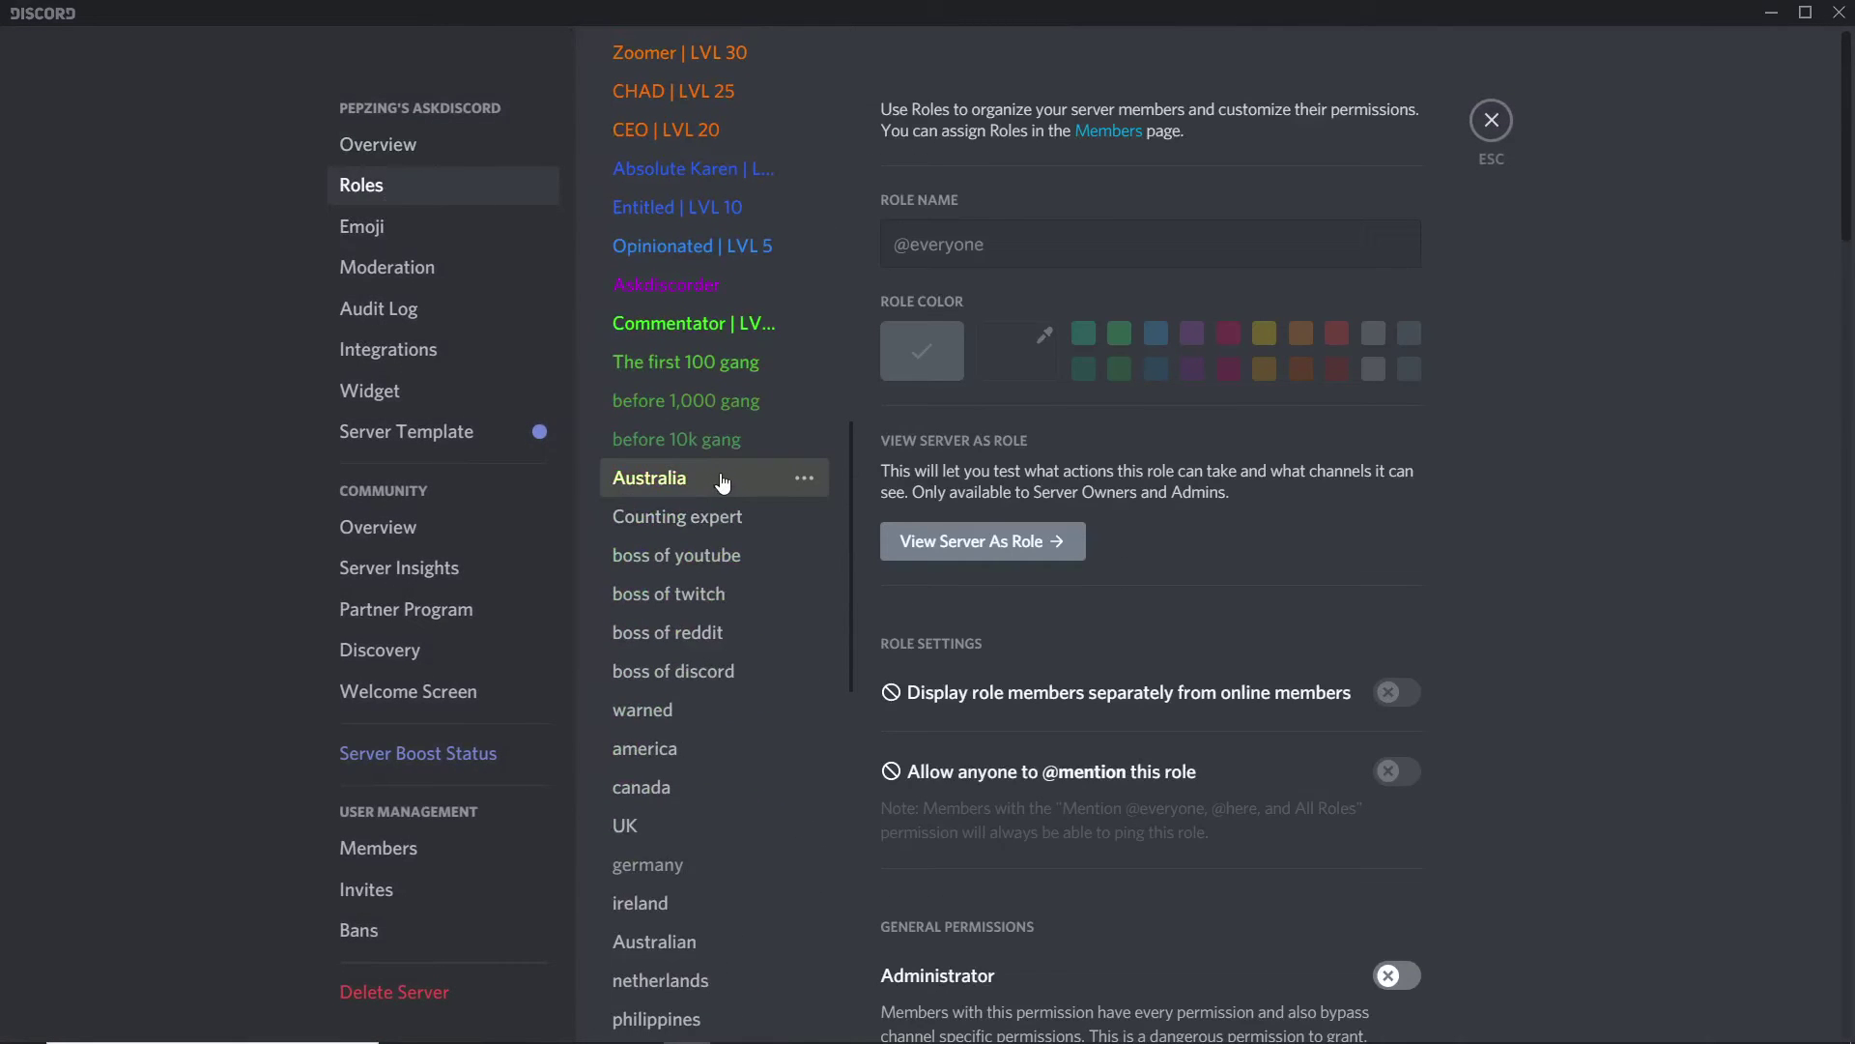
click(716, 444)
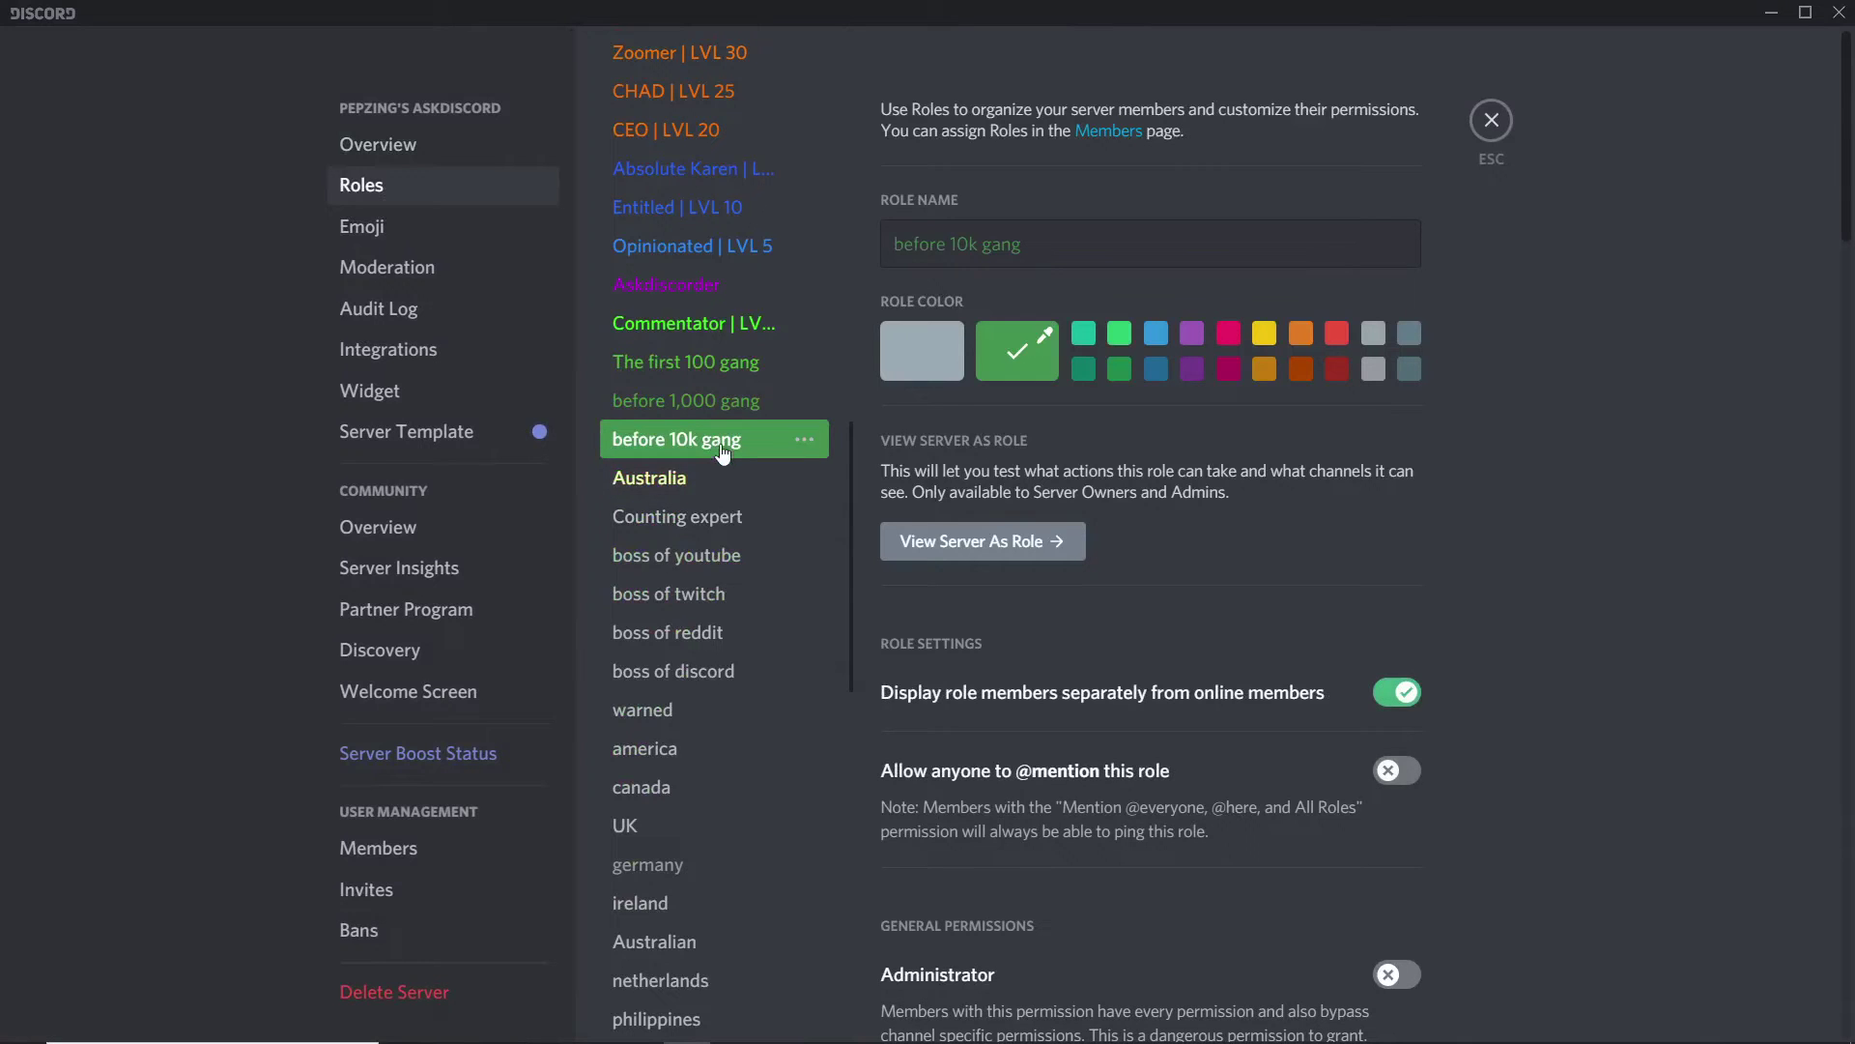
click(941, 543)
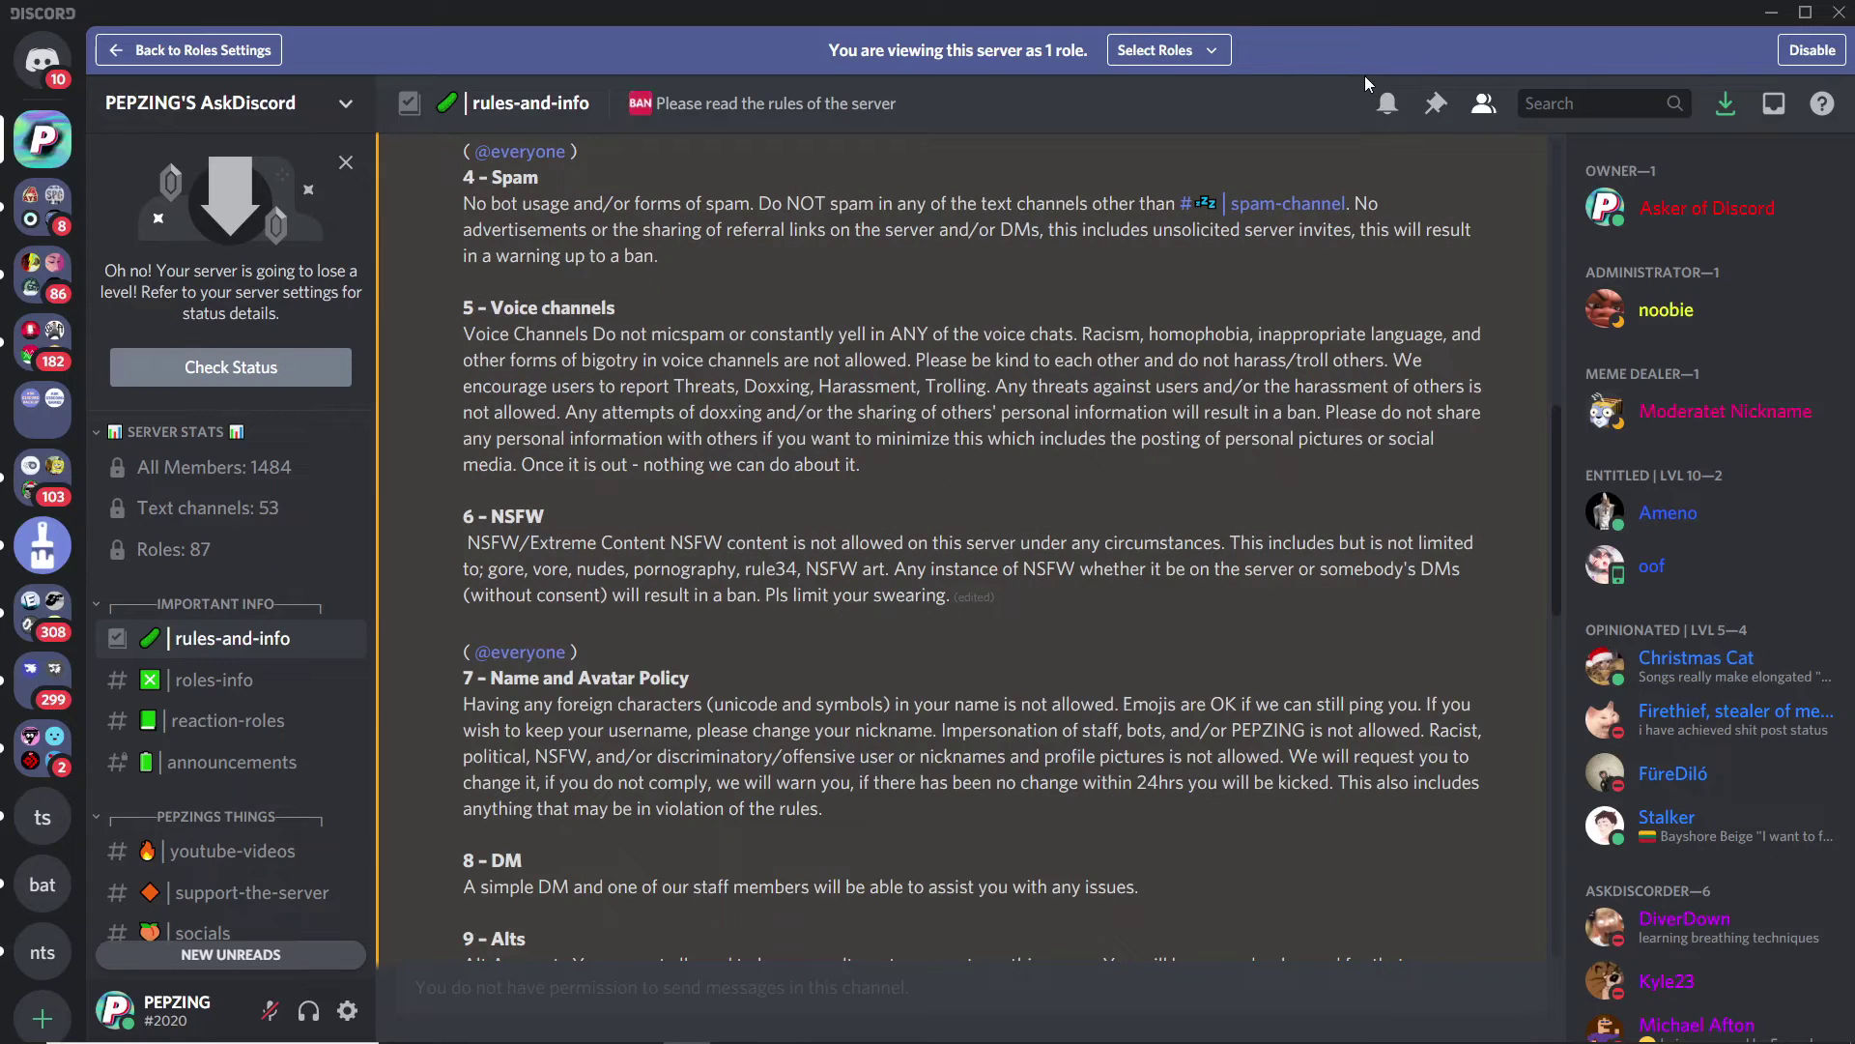
Step: Add the Discorder role to the preview, then disable the role preview
click(1158, 54)
scroll(1221, 236, down, 10)
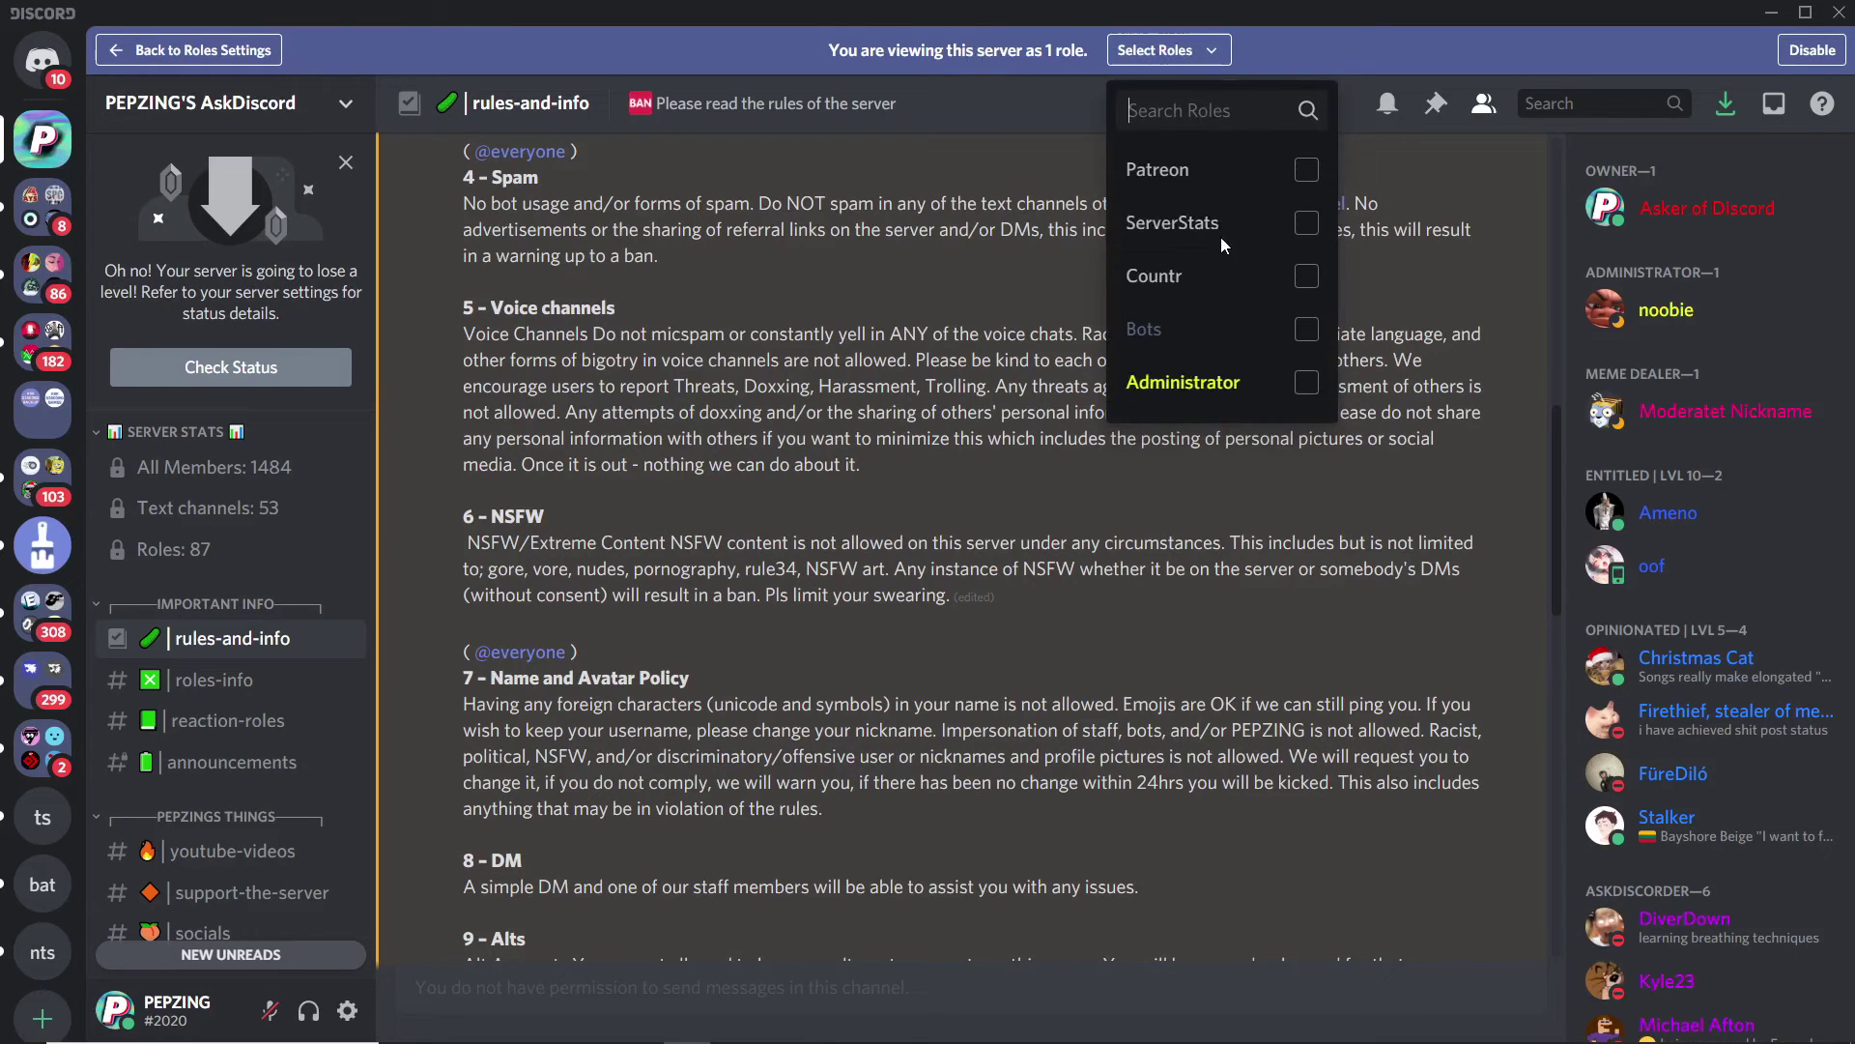
scroll(1200, 258, down, 4)
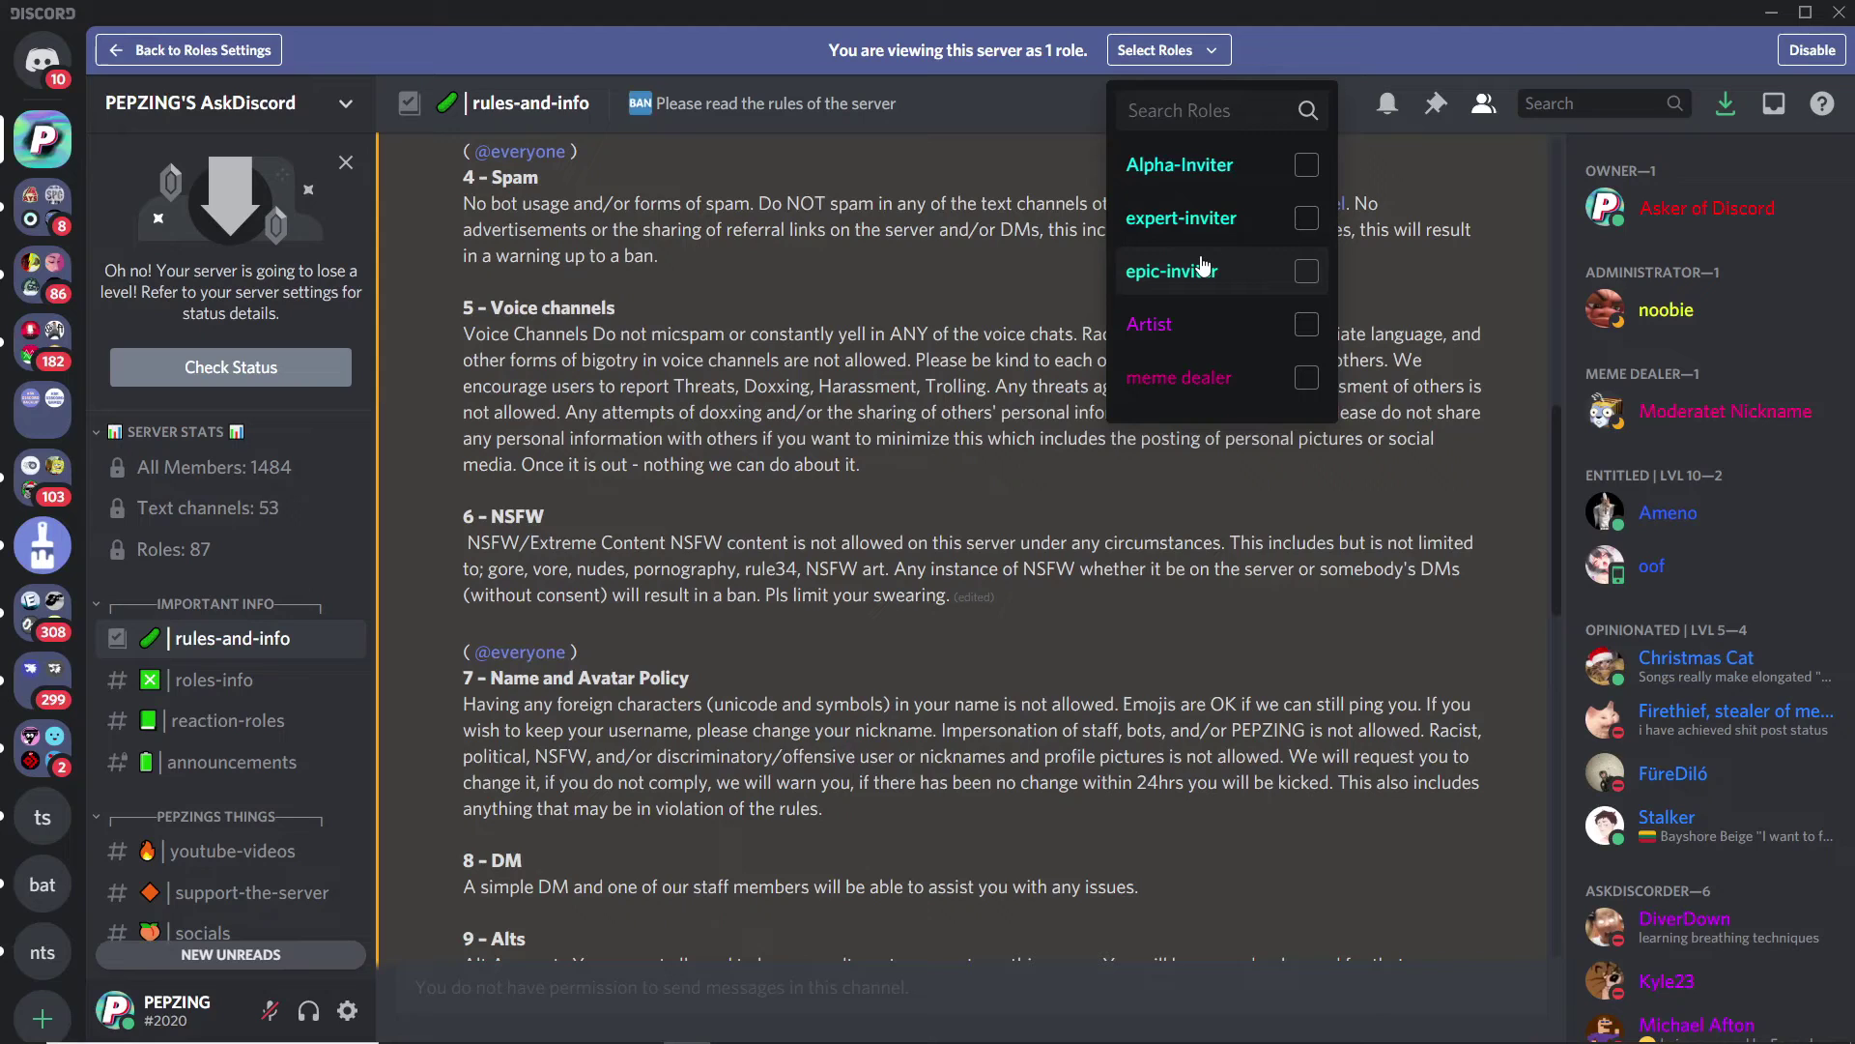
scroll(1217, 270, down, 2)
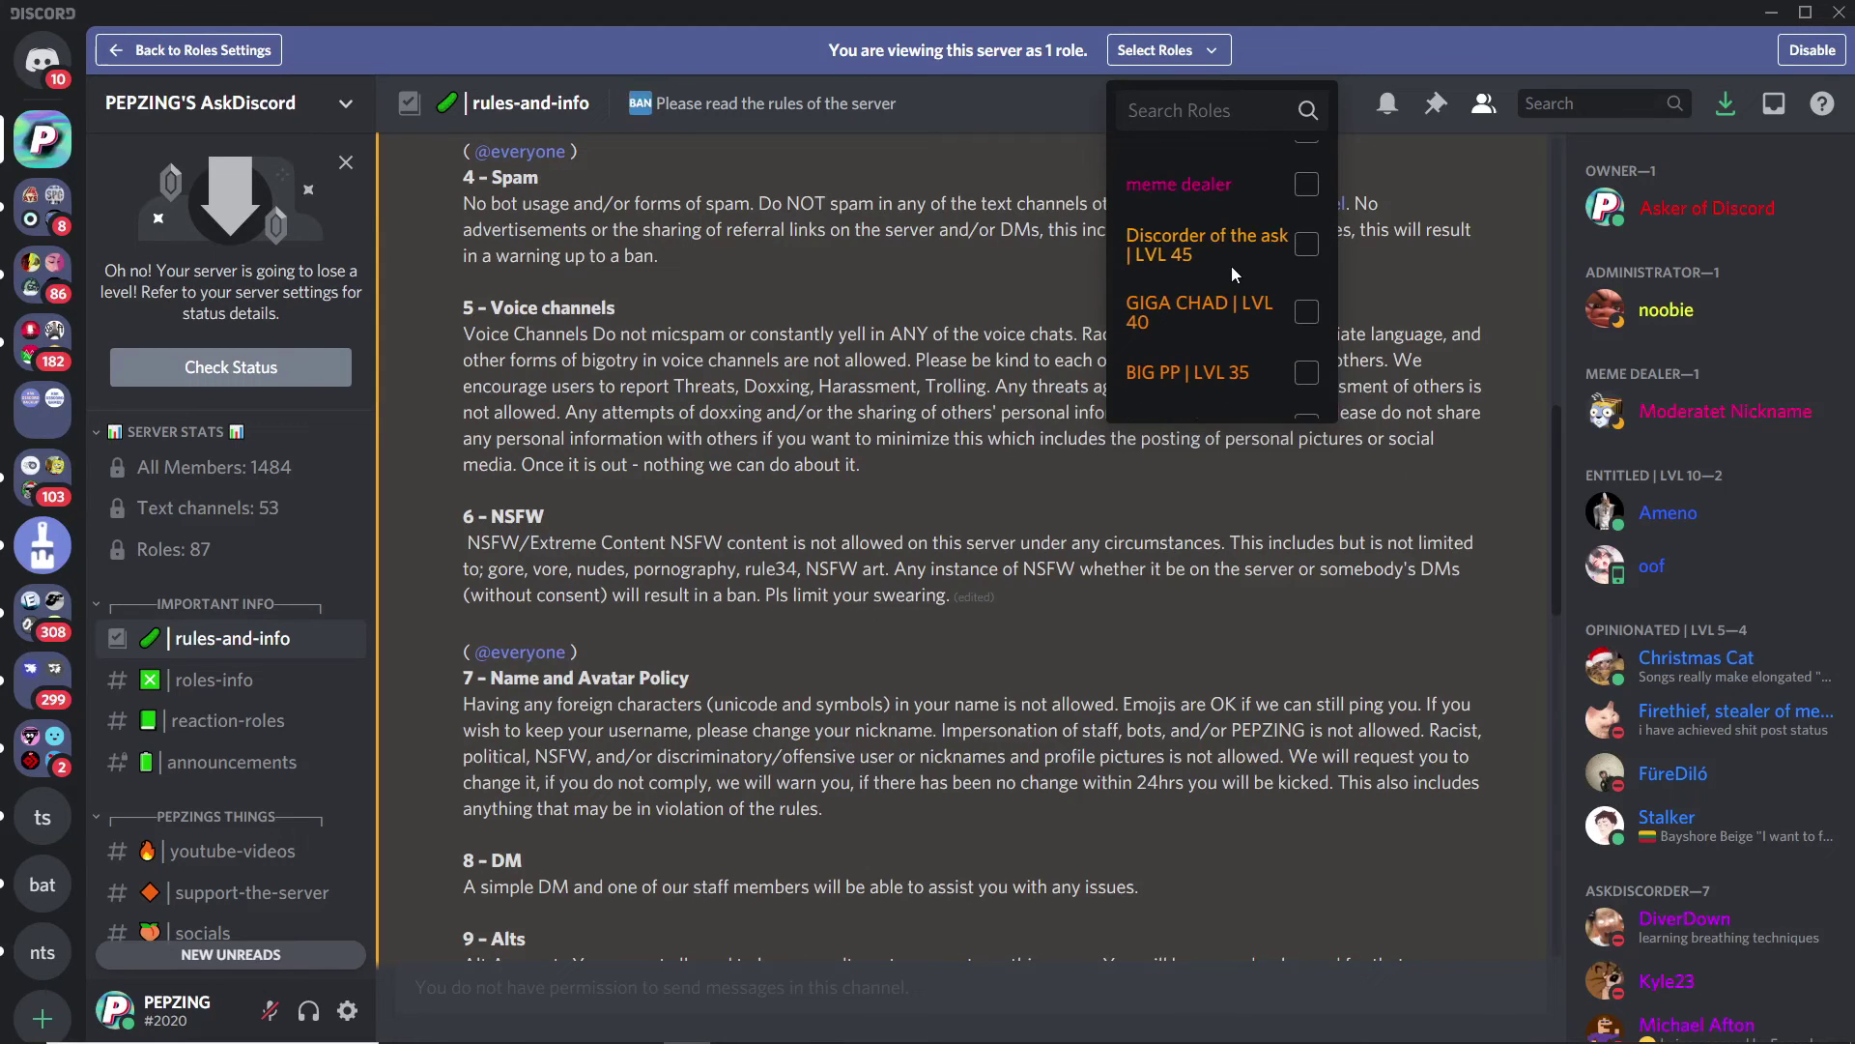
click(1231, 265)
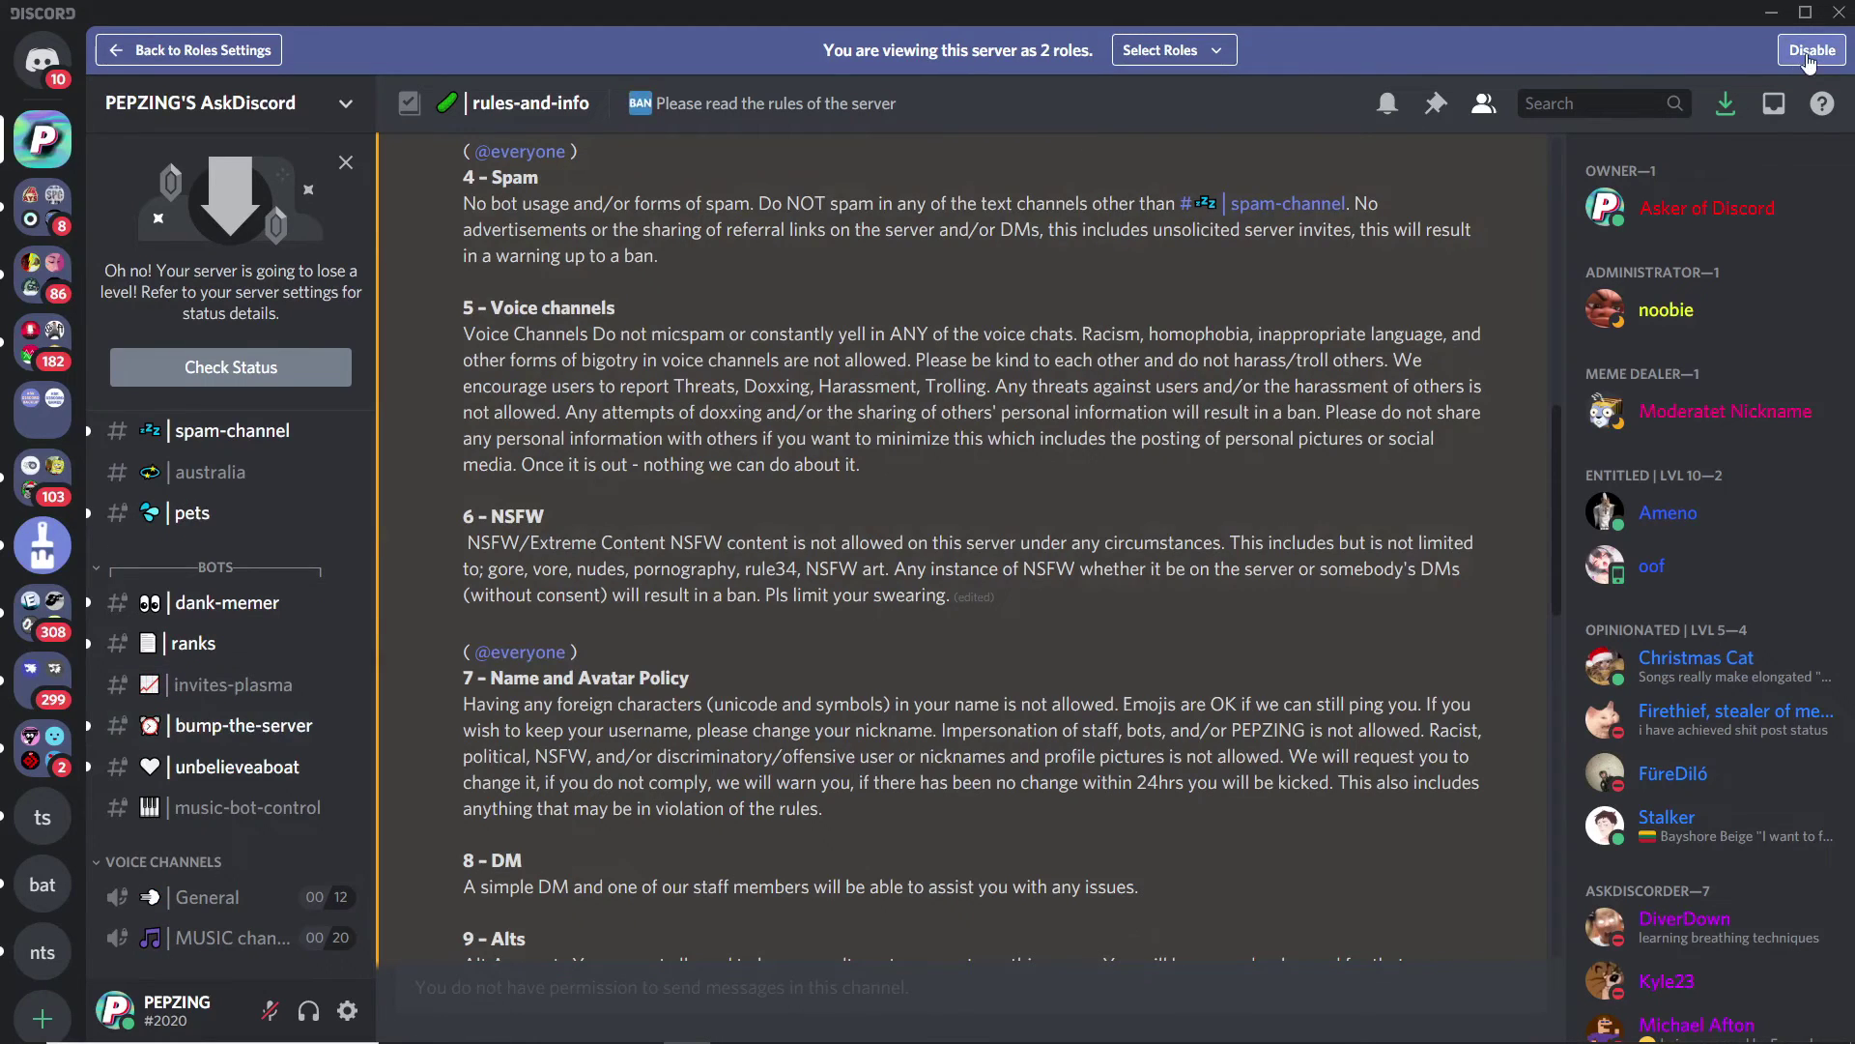
click(1810, 52)
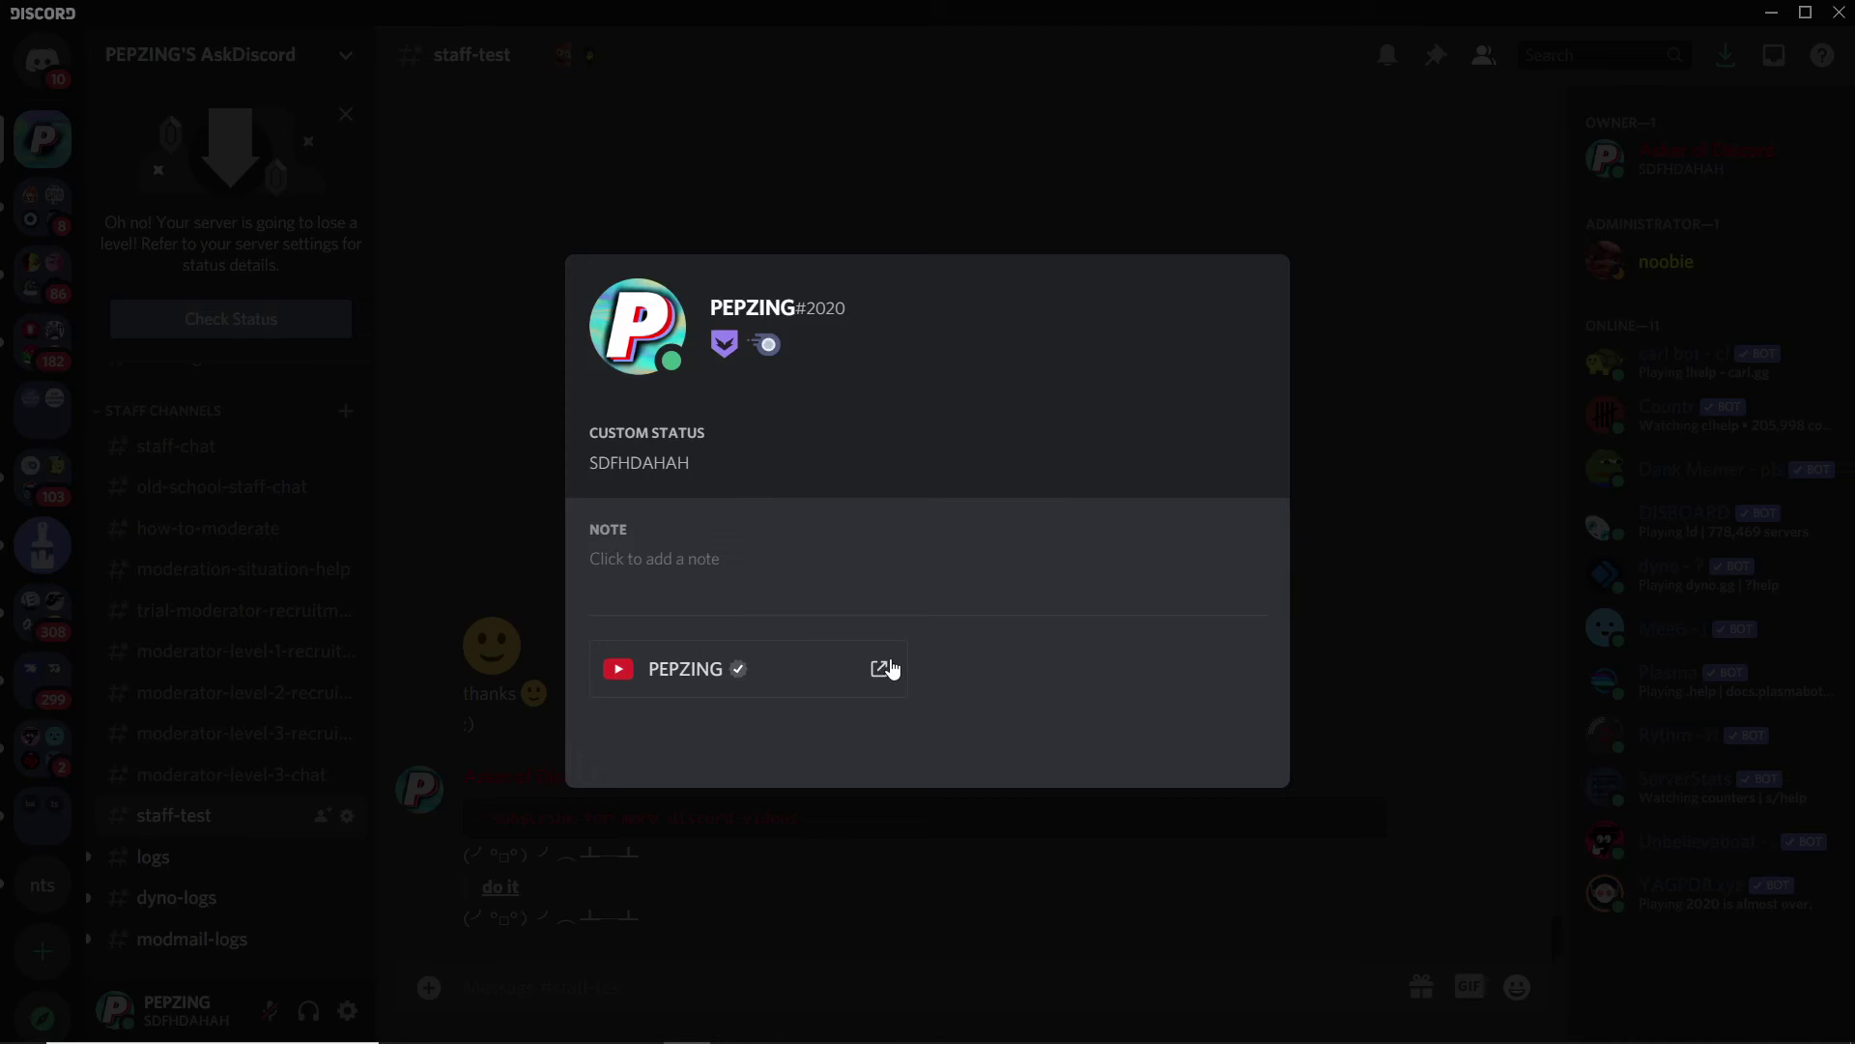
Step: Close the profile card and view the Connections page in User Settings
key(Escape)
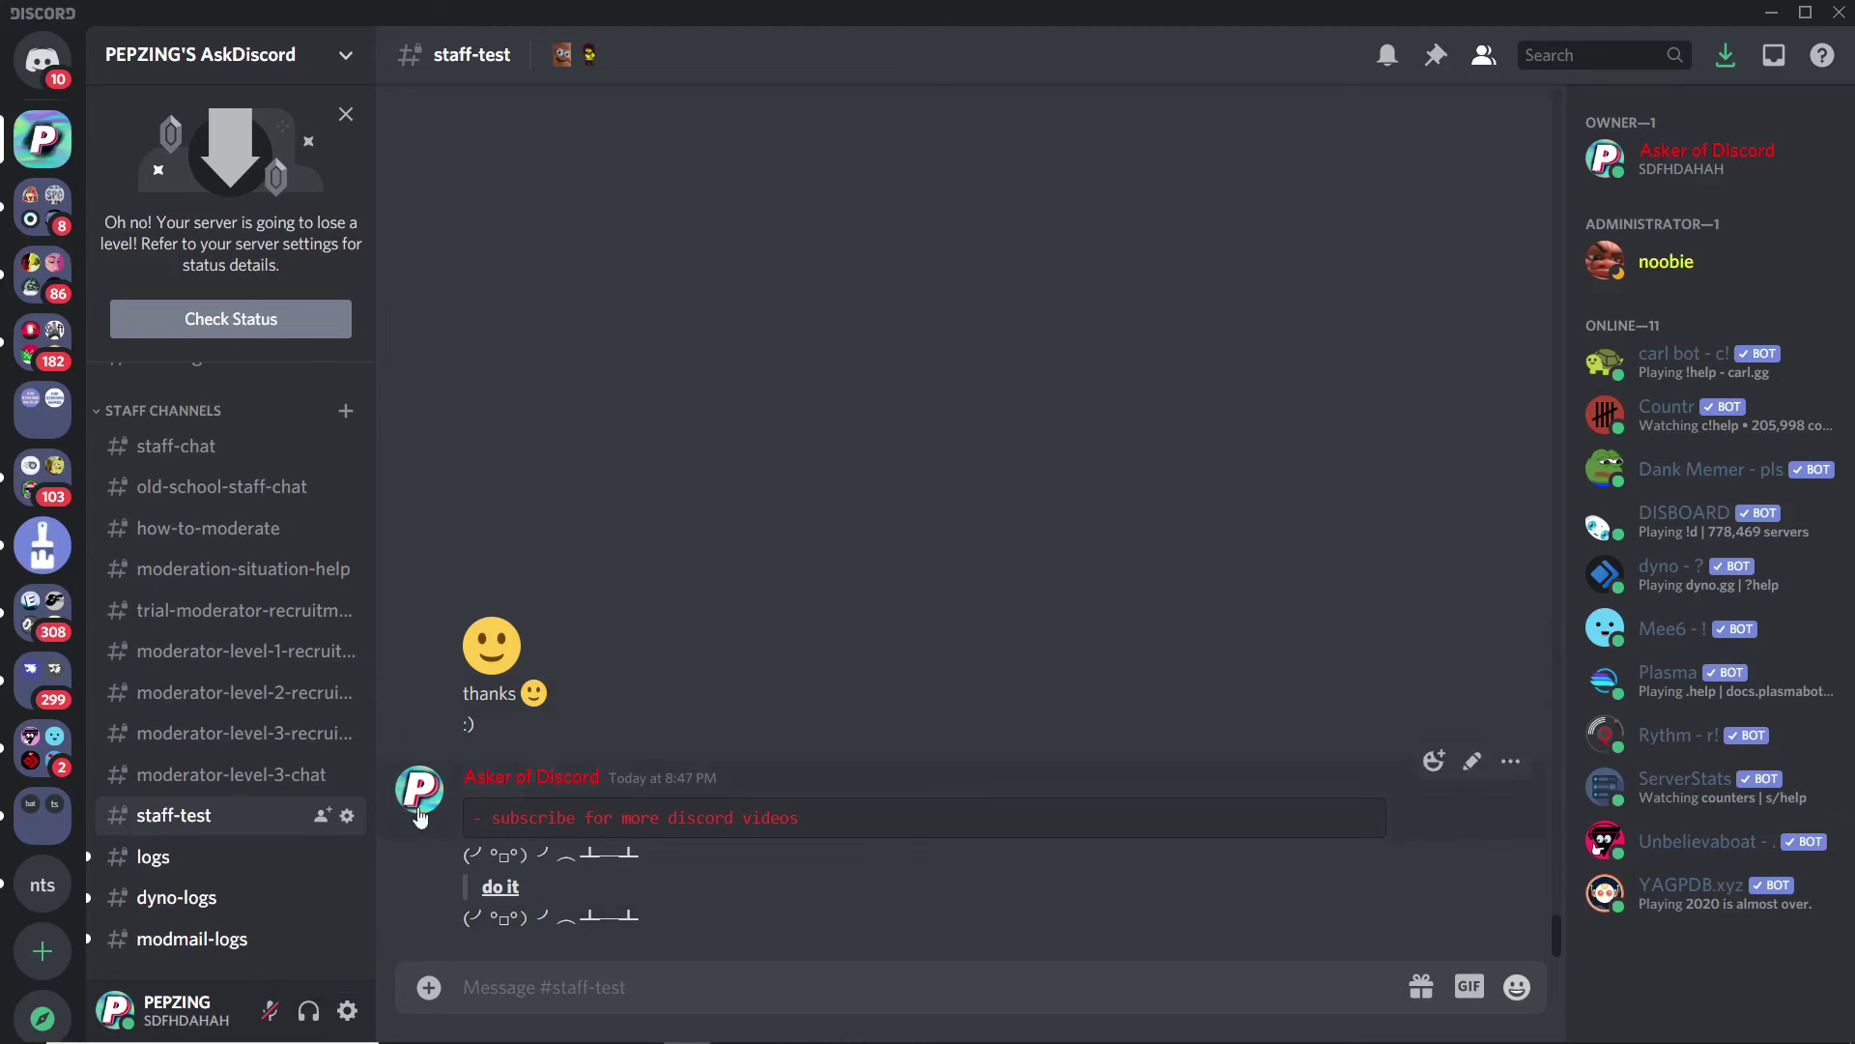
click(348, 1010)
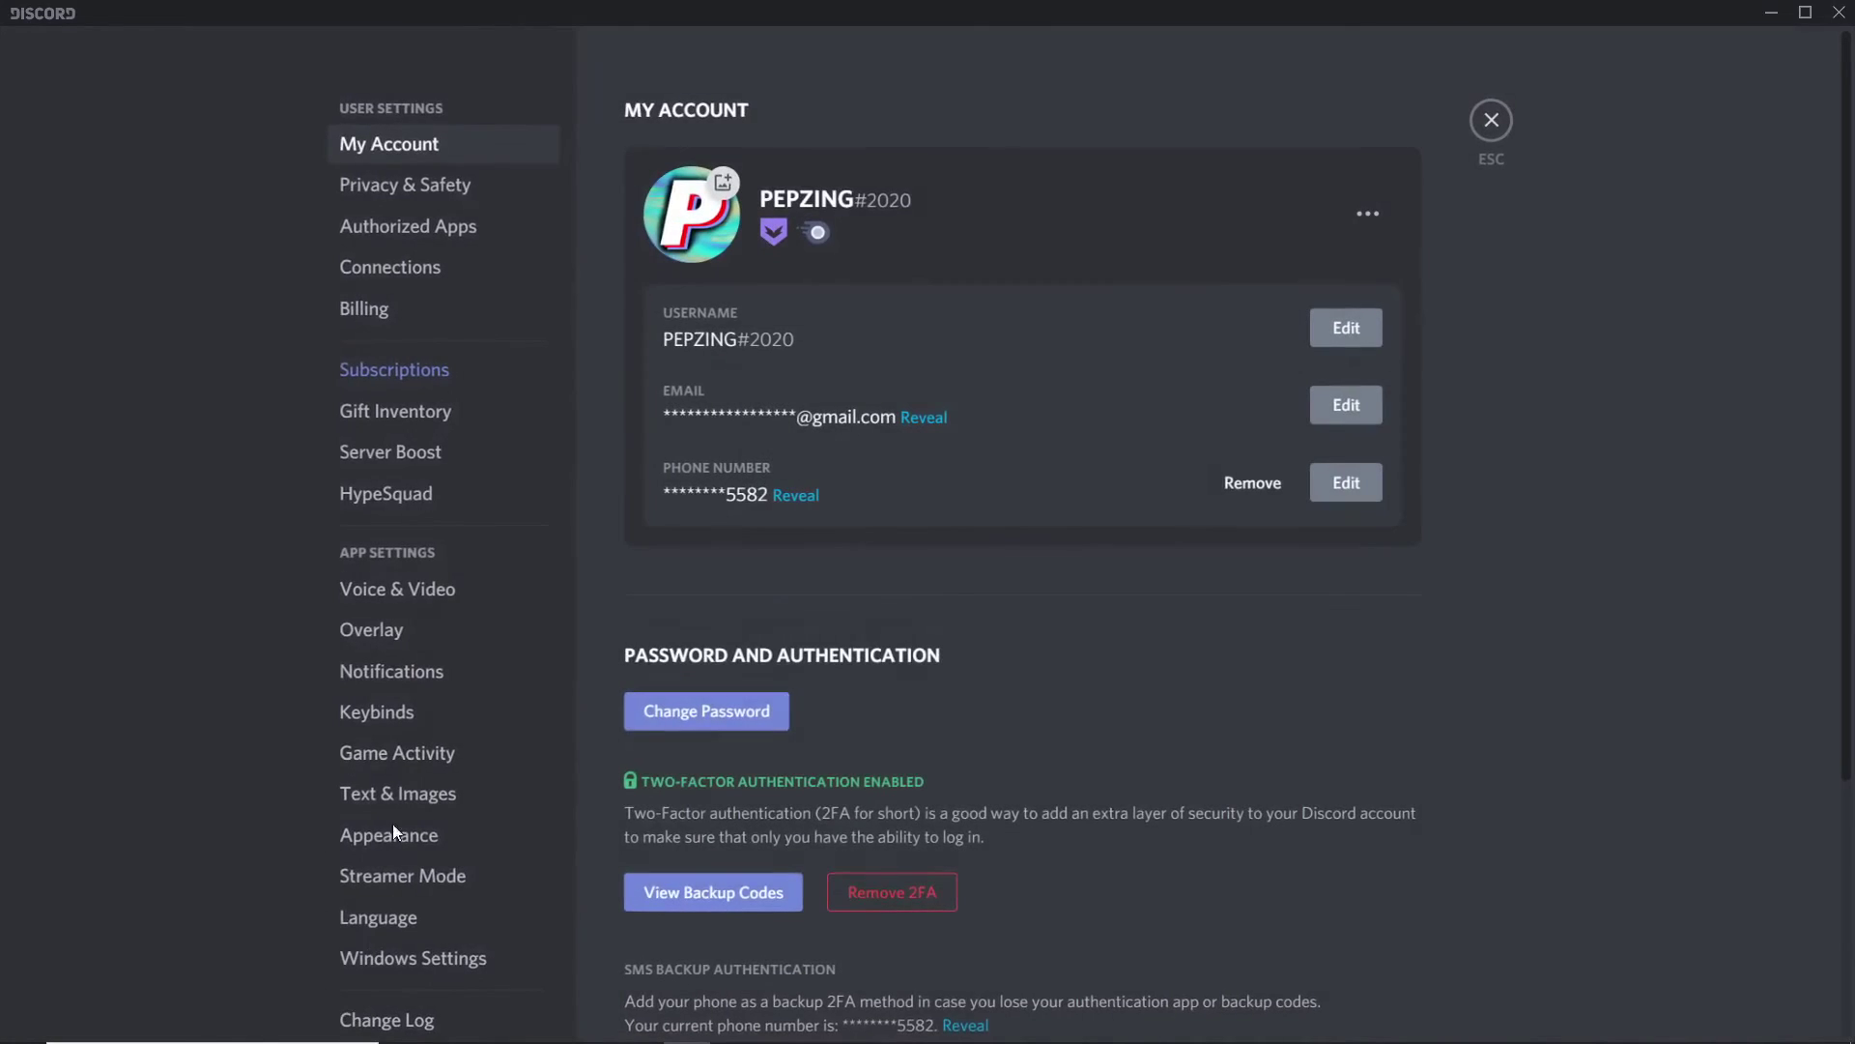
click(391, 280)
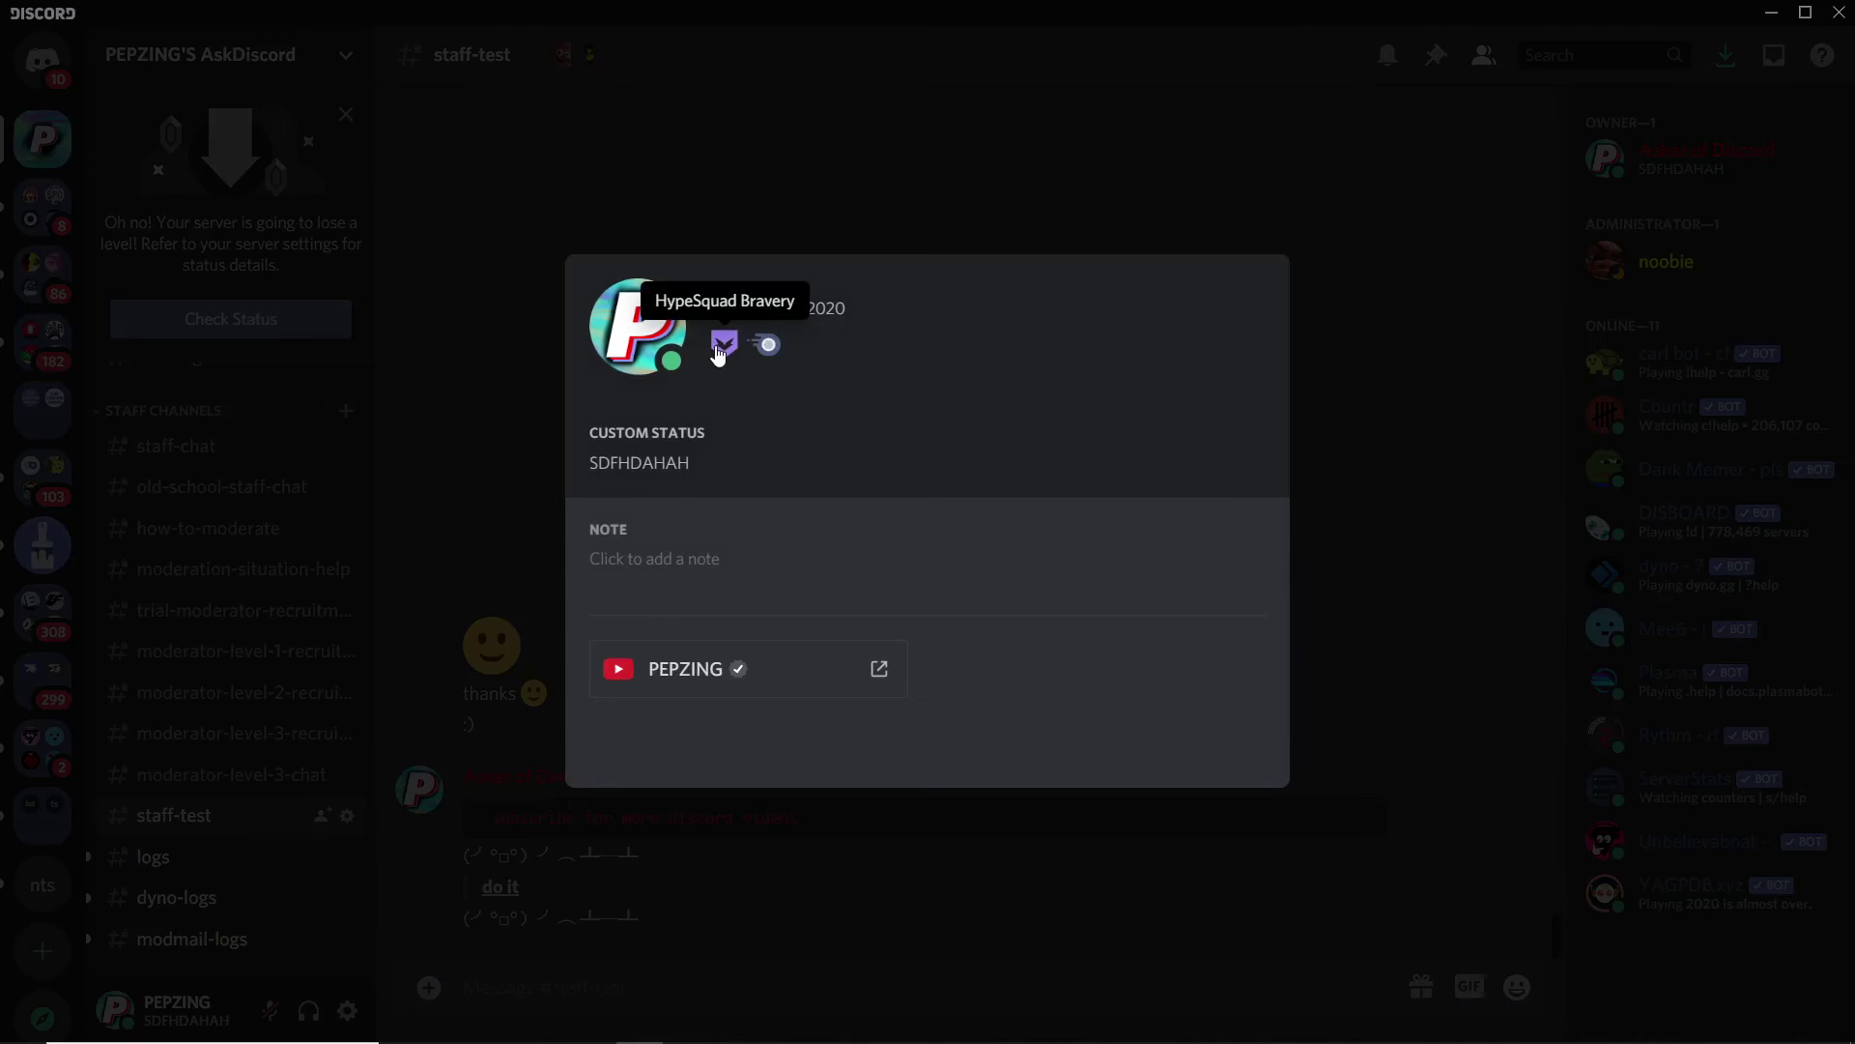
click(502, 400)
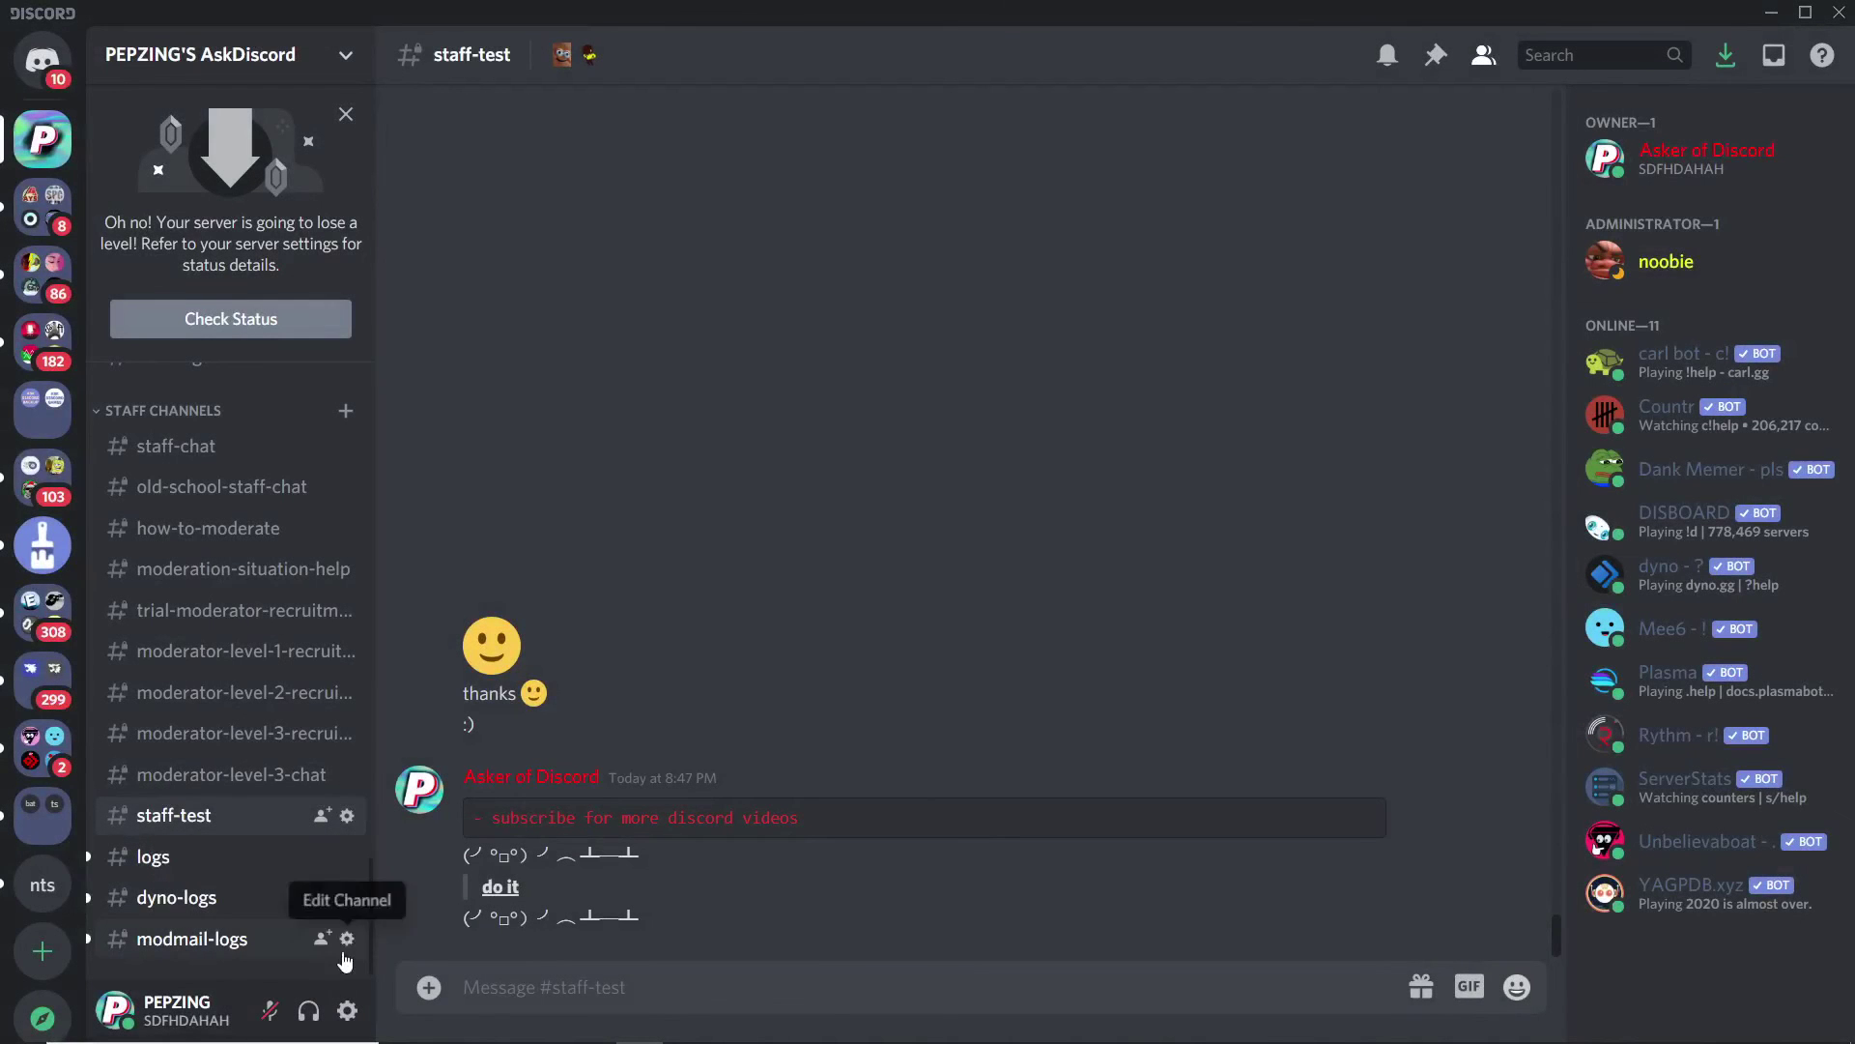
click(350, 1010)
scroll(431, 651, down, 1)
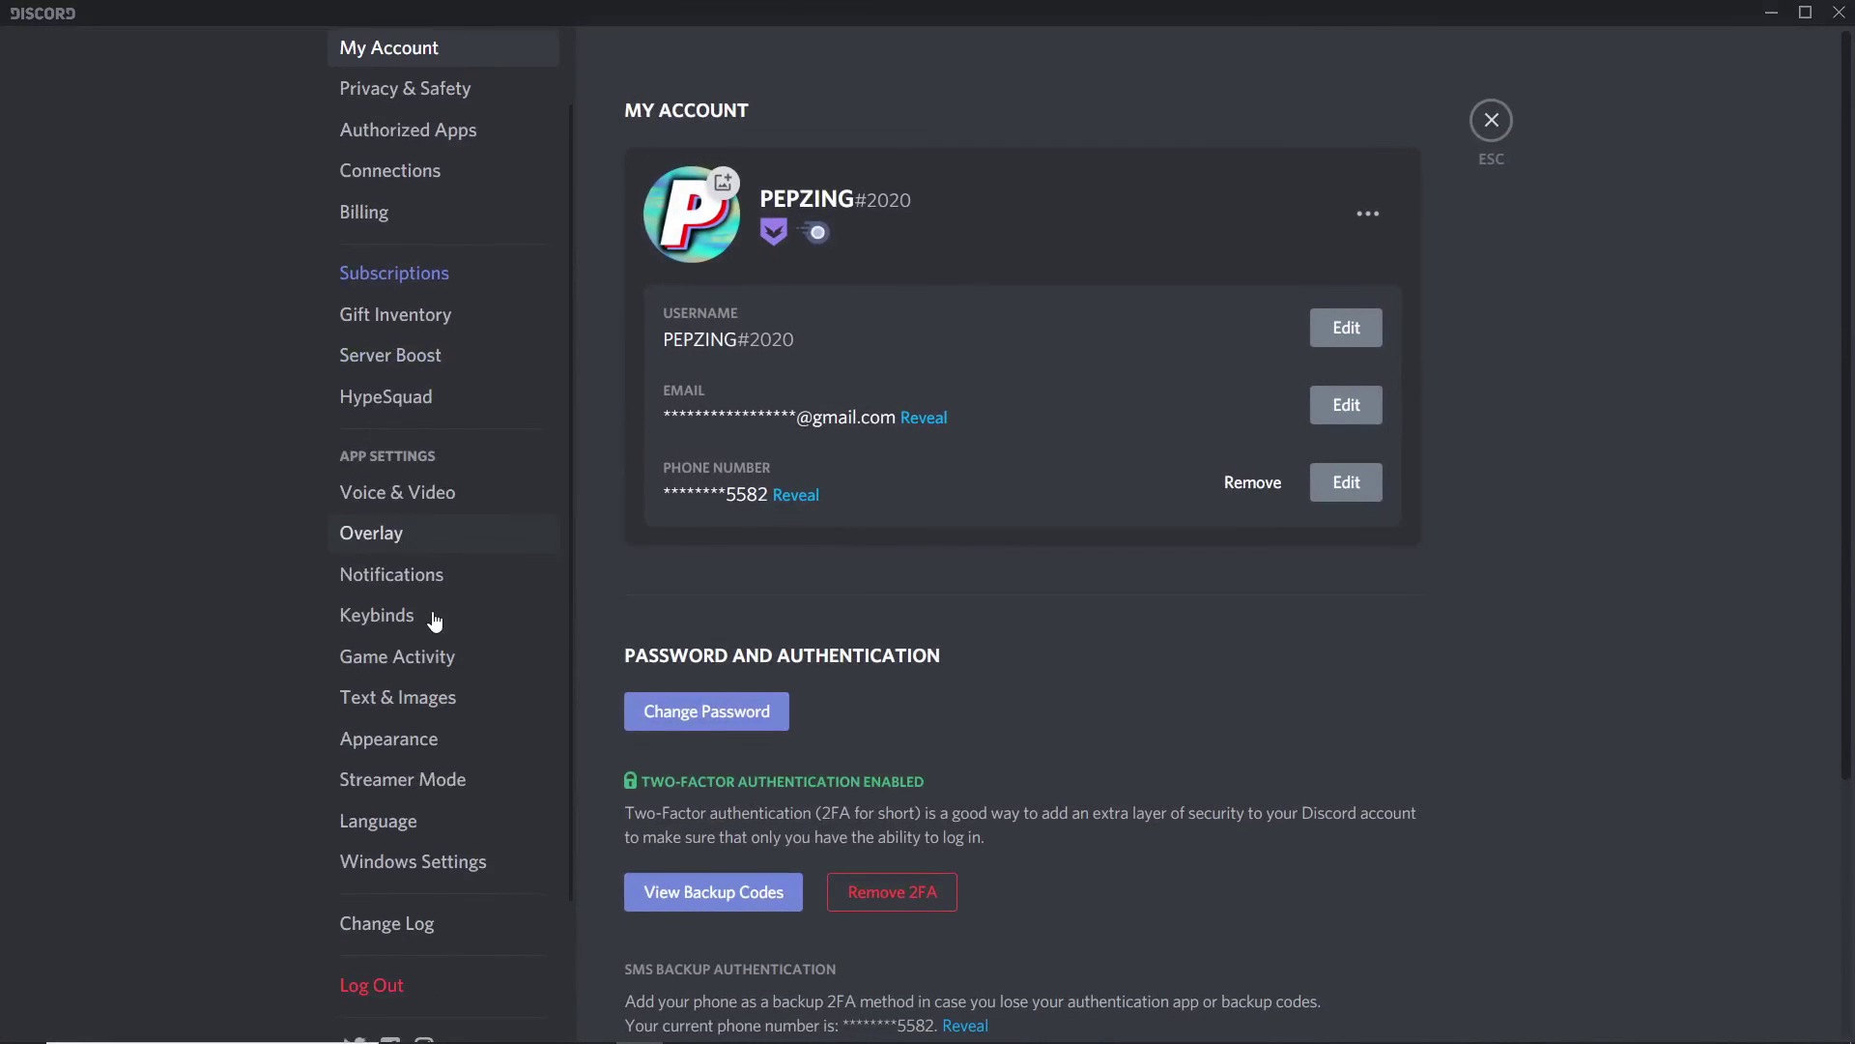
click(425, 397)
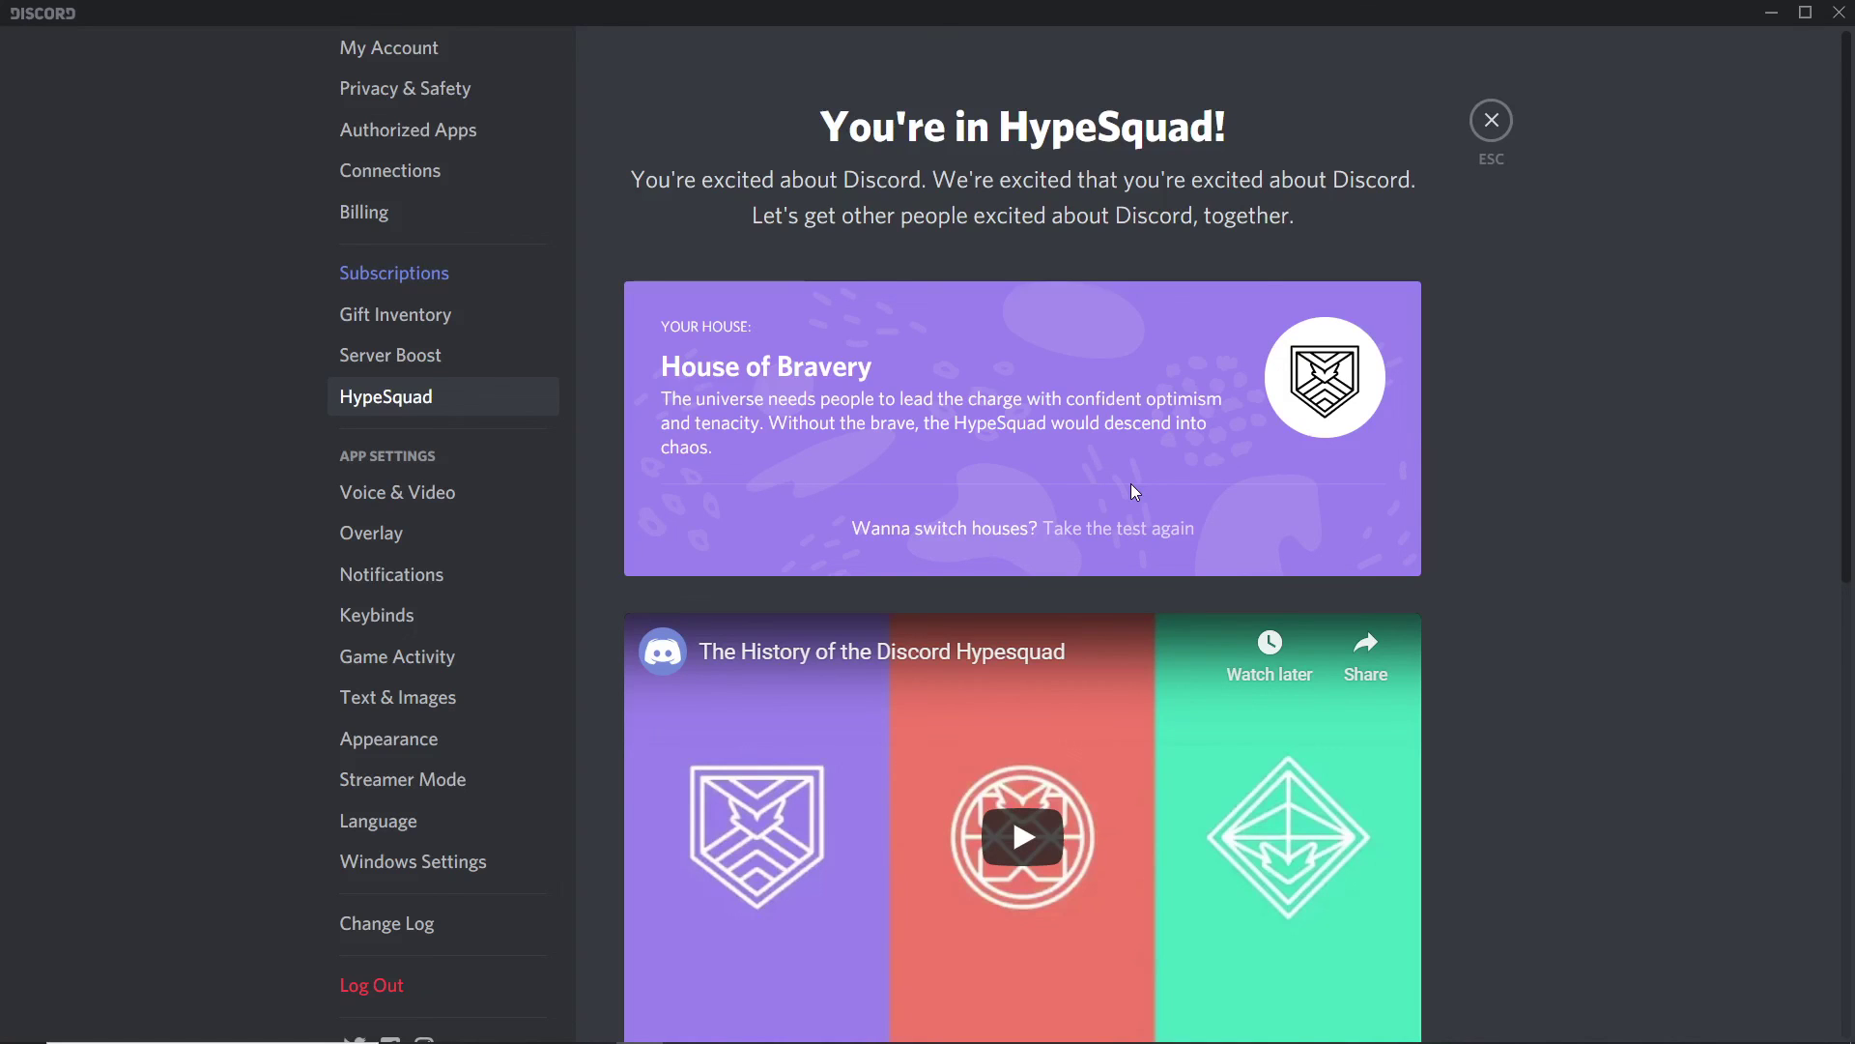
key(Escape)
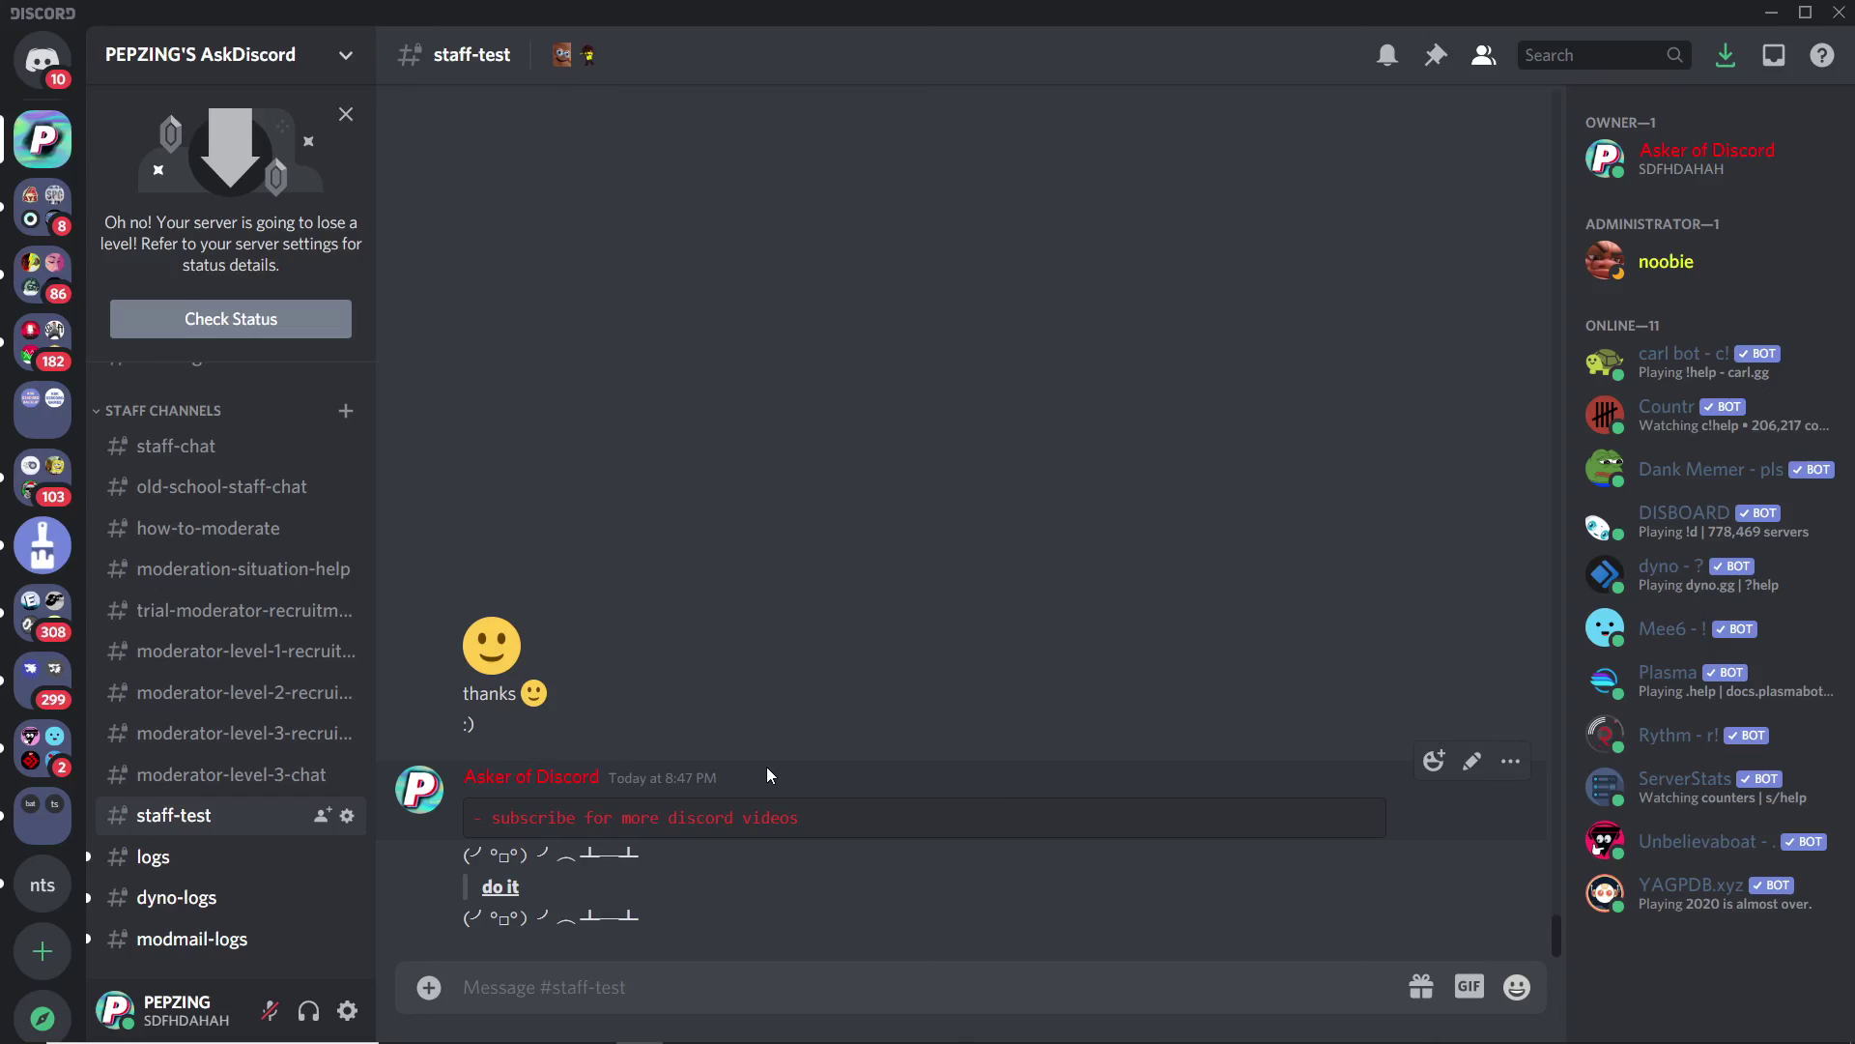